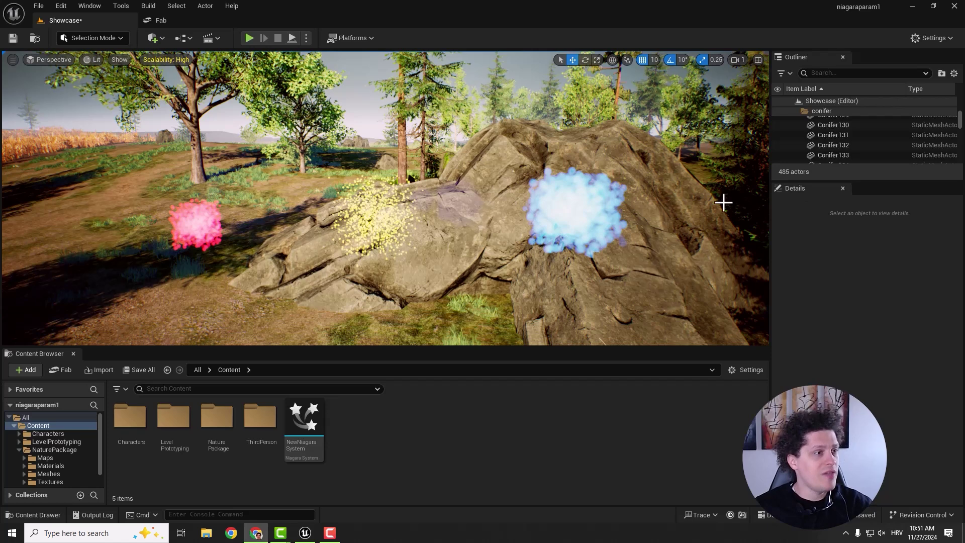
# Step: Examine the user parameters of the particle systems placed in the level, including box size, particle color, size and spawn rate
pyautogui.click(374, 217)
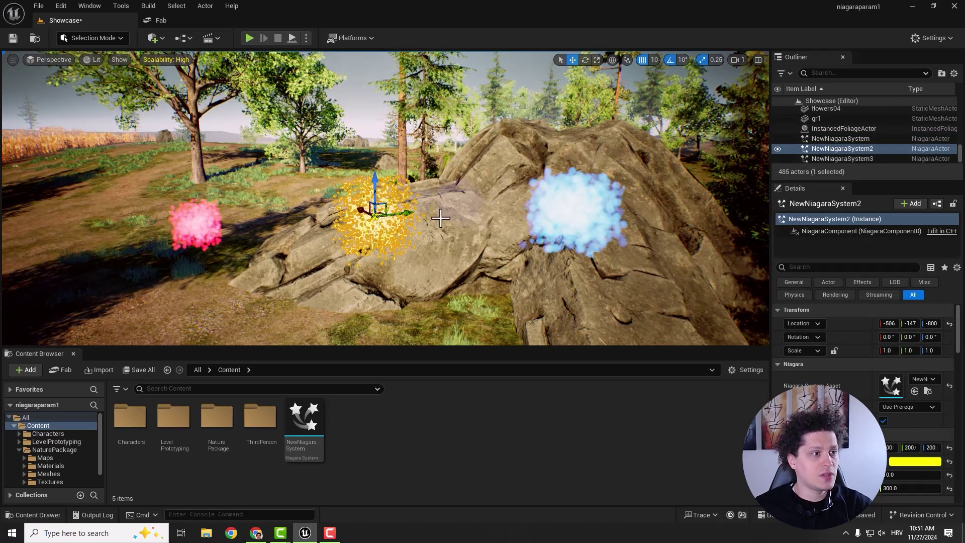
pyautogui.click(577, 217)
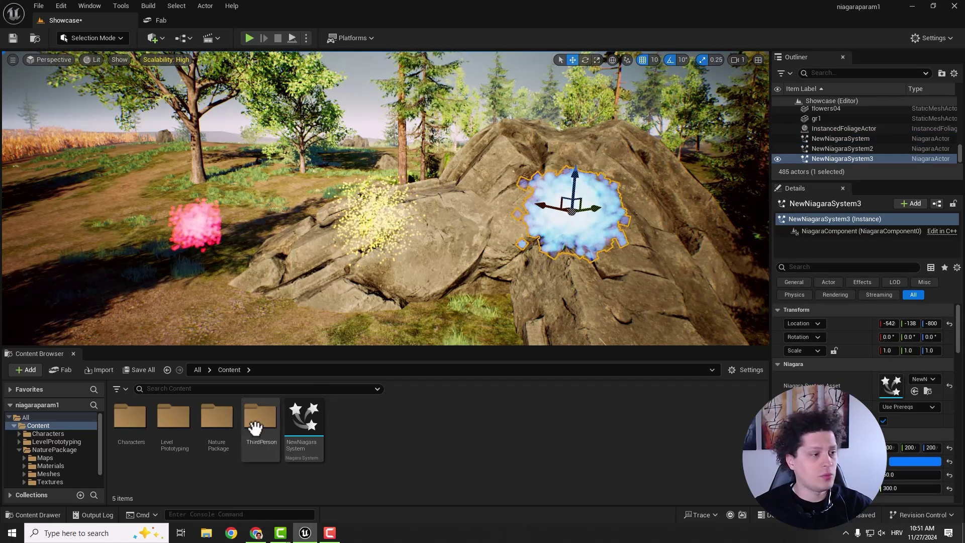
pyautogui.click(301, 433)
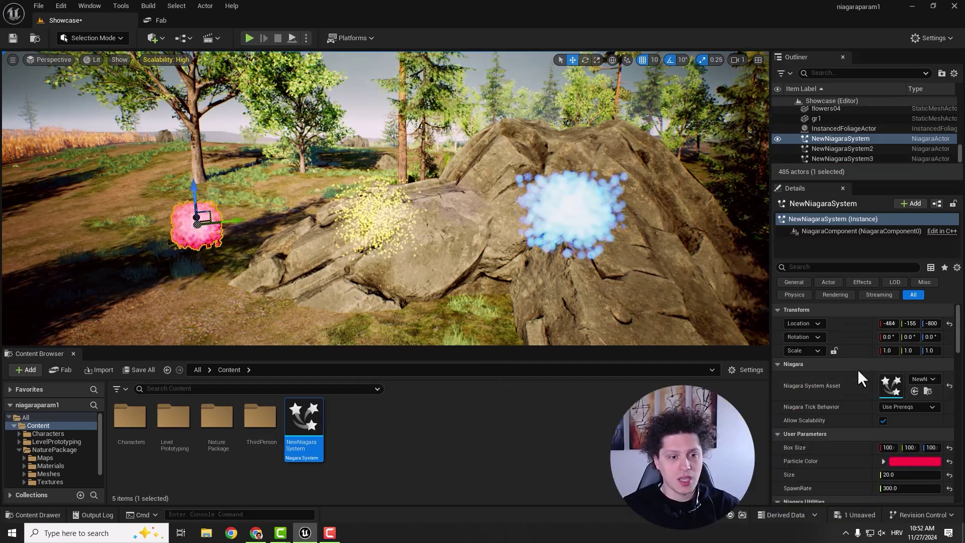
pyautogui.scroll(-3, 857, 369)
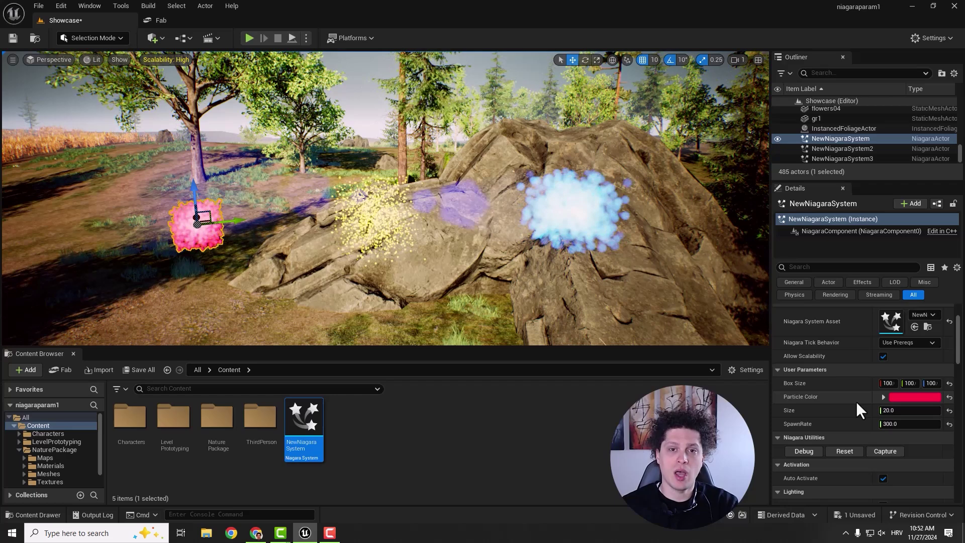
# Step: Create a Niagara System in the Content folder based on the HangingParticulates emitter template, keeping the default name
pyautogui.rightClick(317, 423)
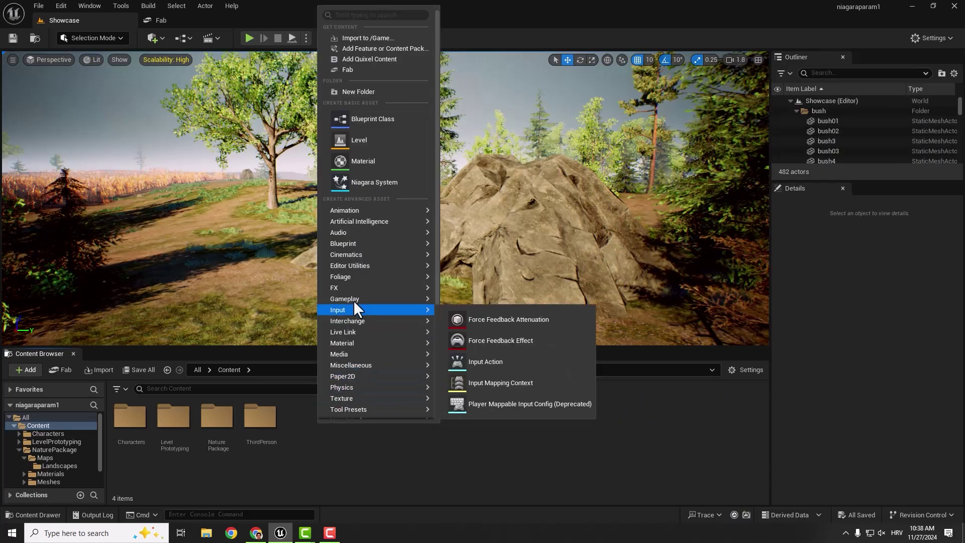
pyautogui.moveTo(369, 214)
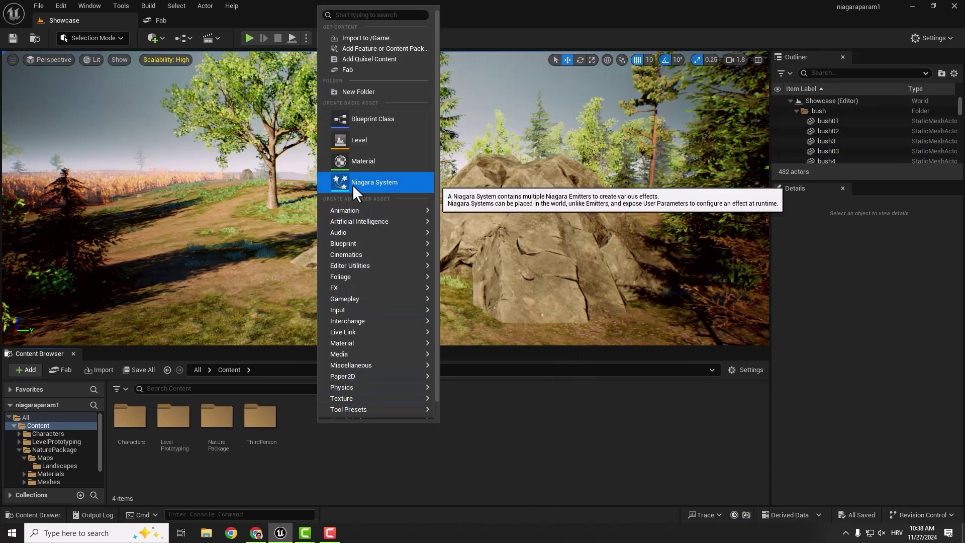
pyautogui.click(365, 183)
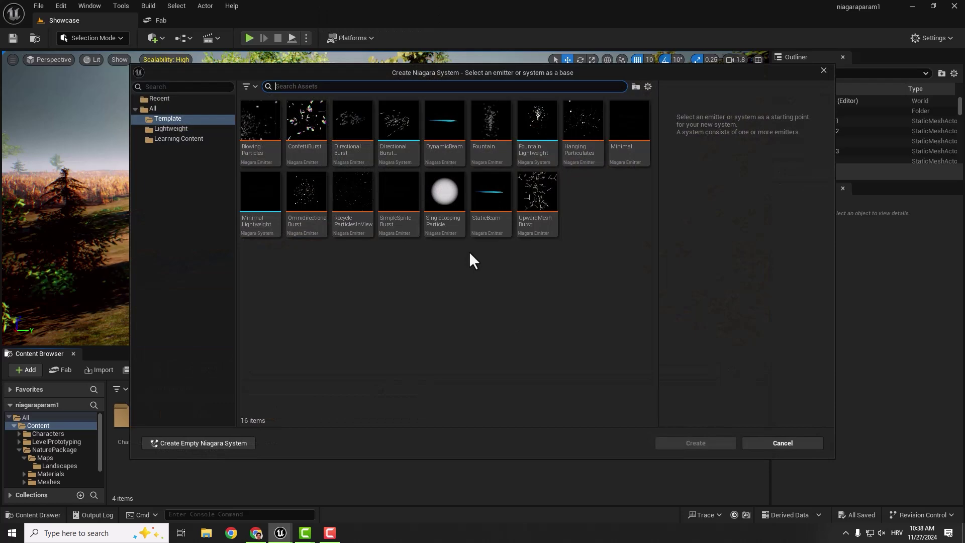
pyautogui.click(583, 118)
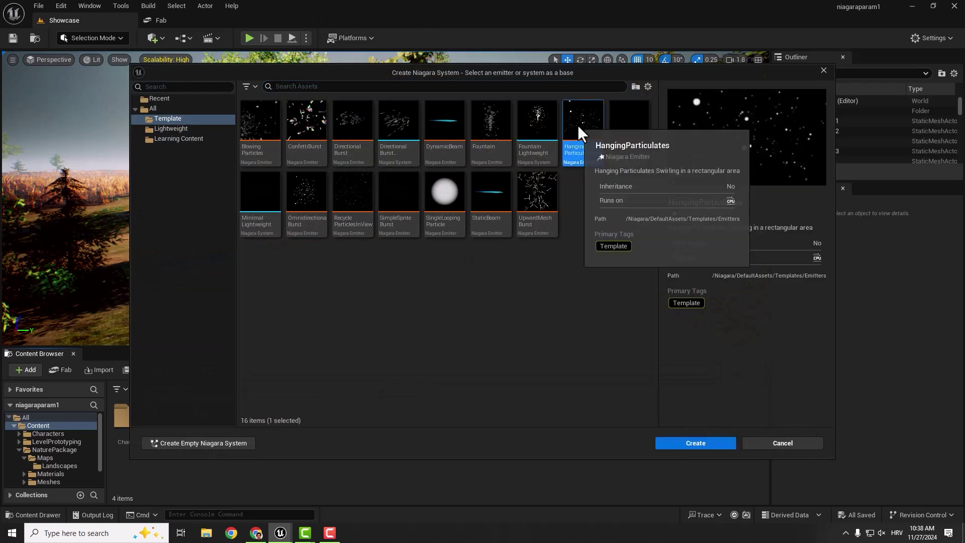
pyautogui.click(684, 443)
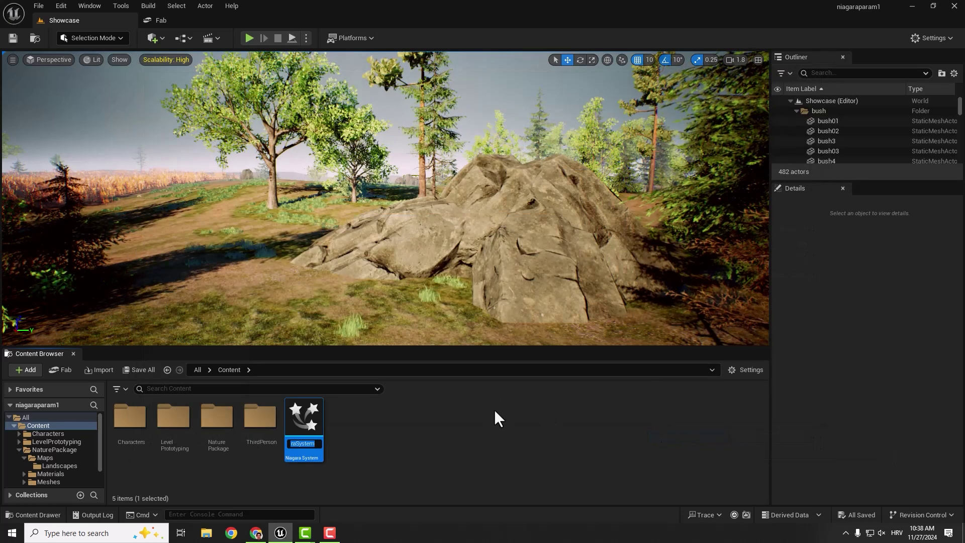
# Step: Open the new Niagara system and set the HangingParticulates emitter's sim target to GPUCompute Sim with fixed bounds
pyautogui.doubleClick(315, 415)
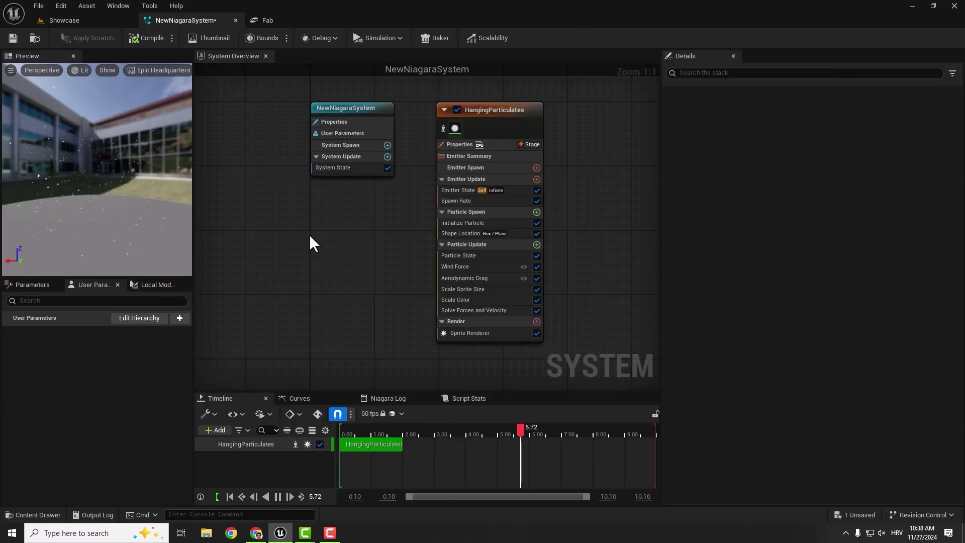
pyautogui.click(493, 110)
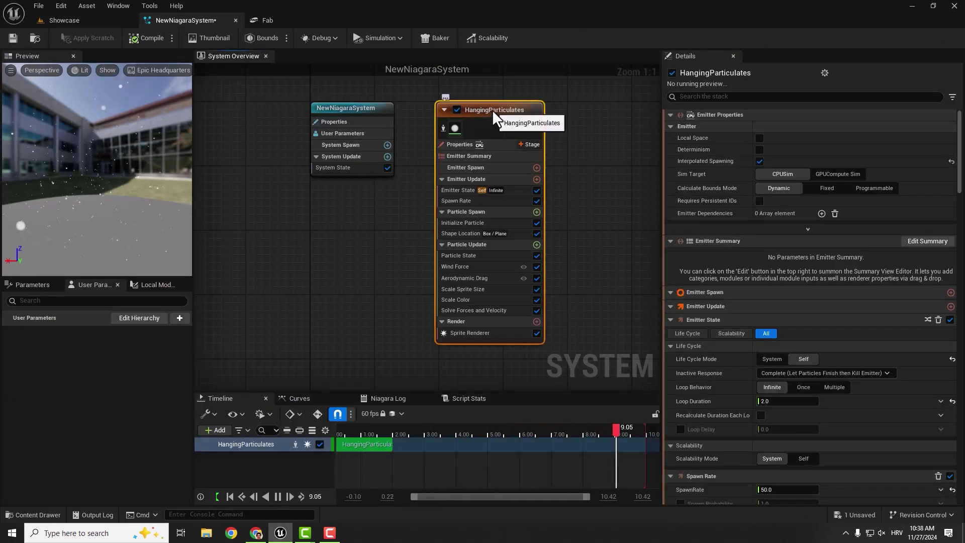
pyautogui.click(836, 173)
pyautogui.click(820, 211)
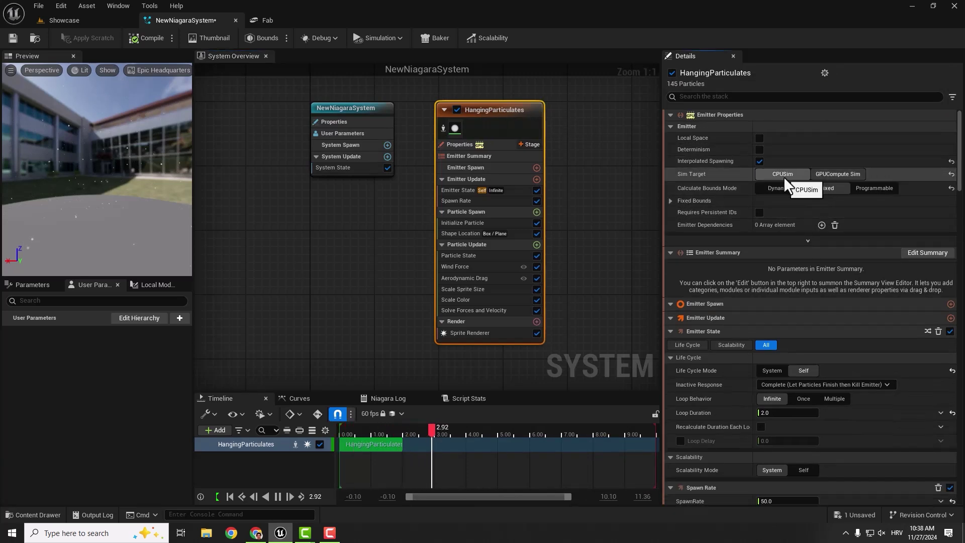
pyautogui.click(835, 174)
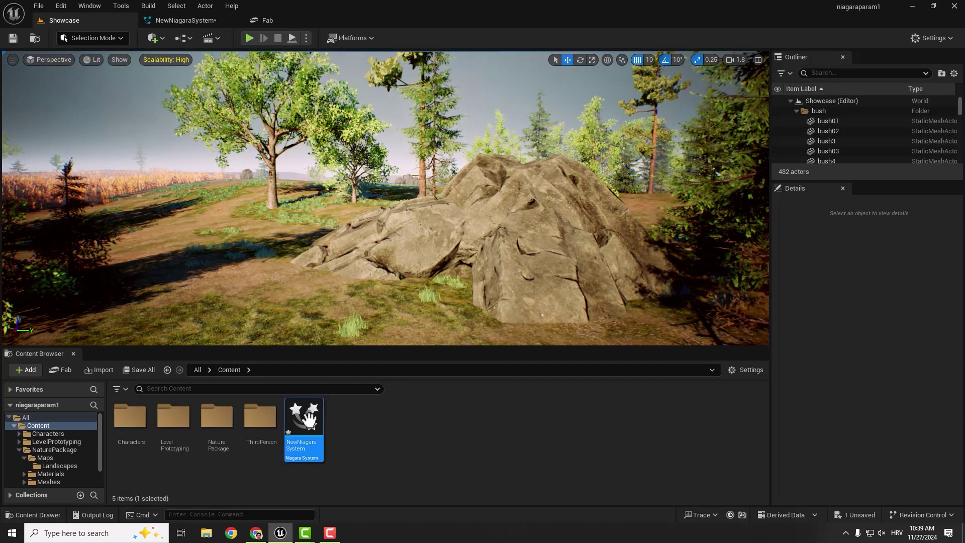
# Step: Place the new Niagara system in the Showcase level beside the rock and check its instance details for user parameters
pyautogui.moveTo(308, 418); pyautogui.dragTo(291, 236)
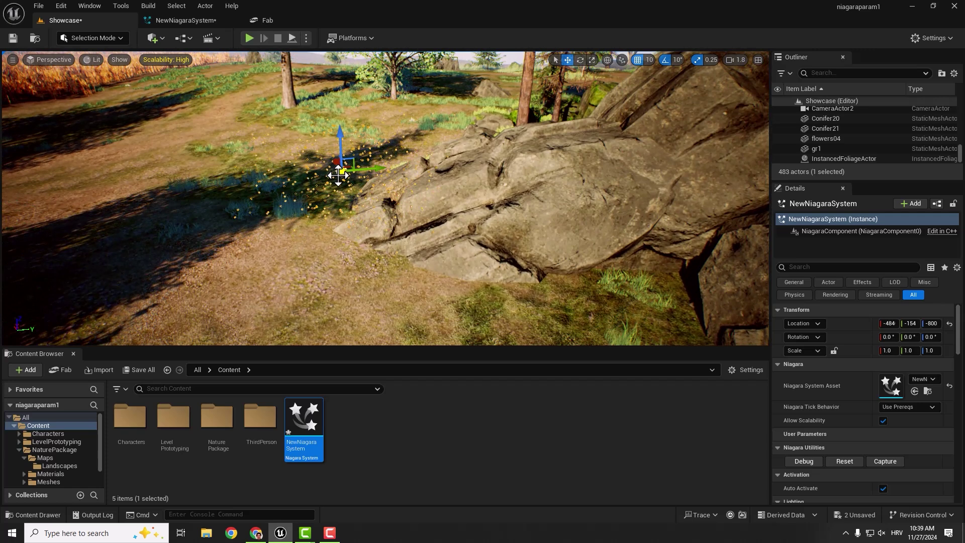
pyautogui.scroll(-1, 958, 334)
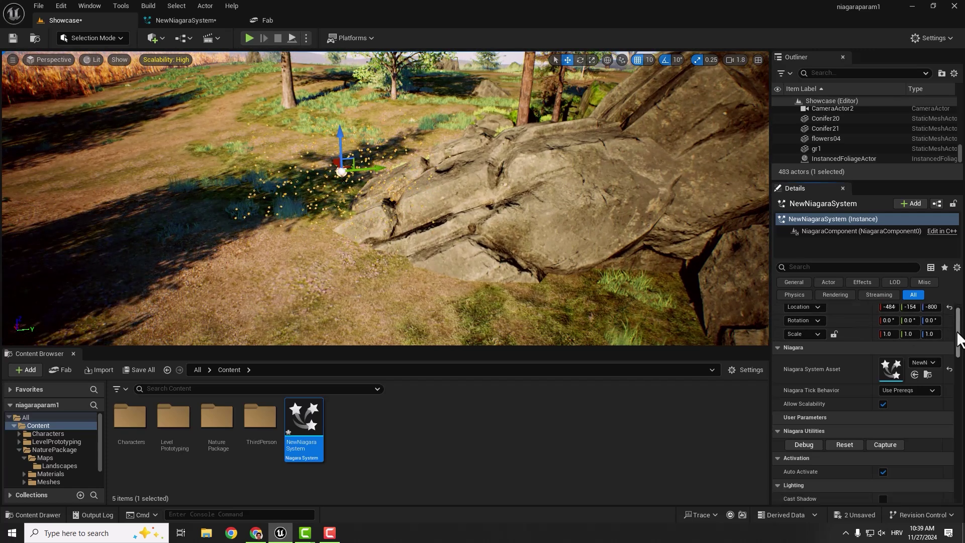
pyautogui.scroll(-5, 957, 334)
pyautogui.scroll(6, 940, 326)
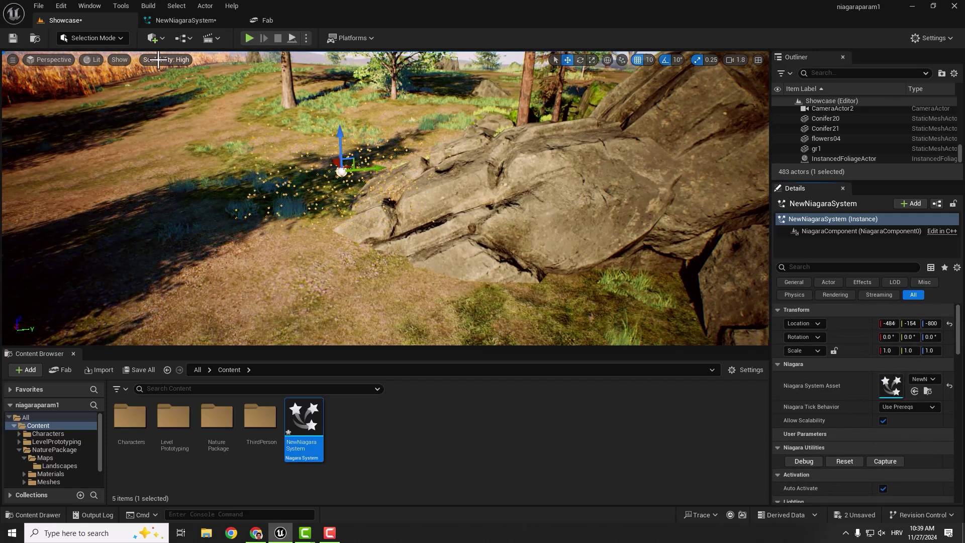
# Step: In the Niagara system, make the emitter's SpawnRate read from a new user parameter and save the system
pyautogui.click(176, 20)
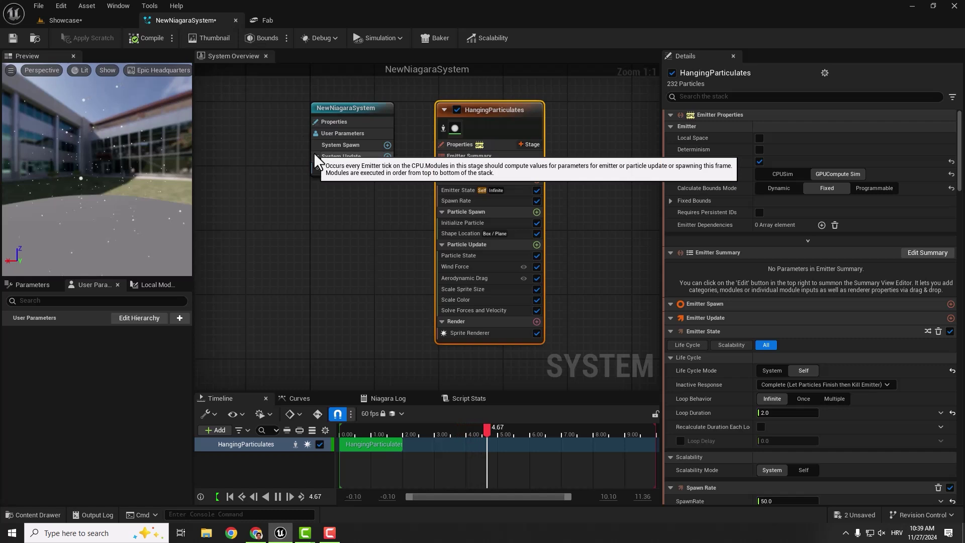
pyautogui.click(706, 99)
pyautogui.write('spawn rate')
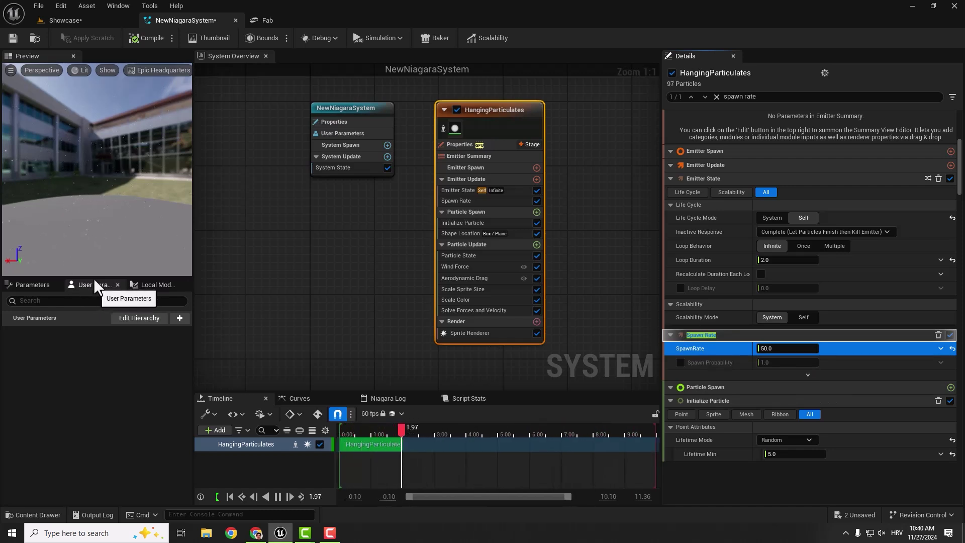
pyautogui.click(109, 9)
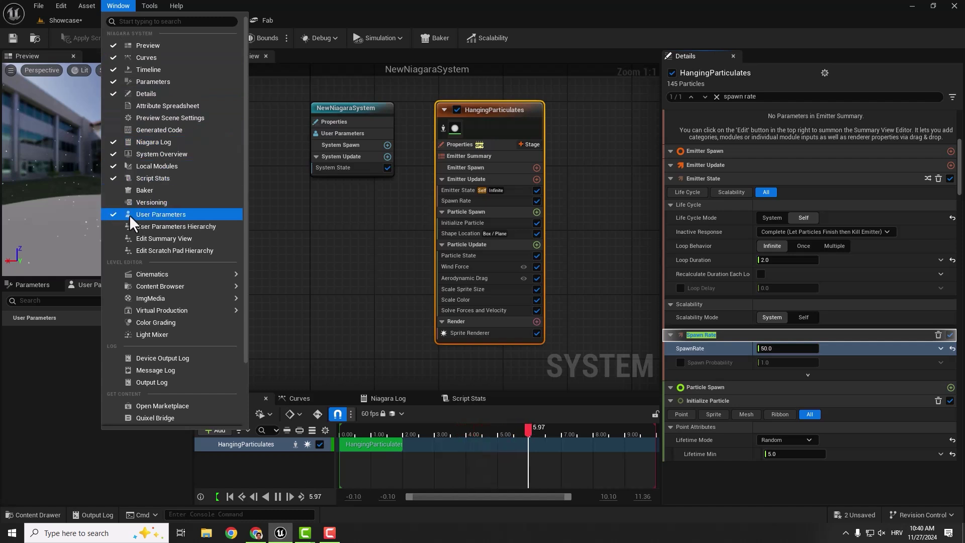
pyautogui.click(80, 349)
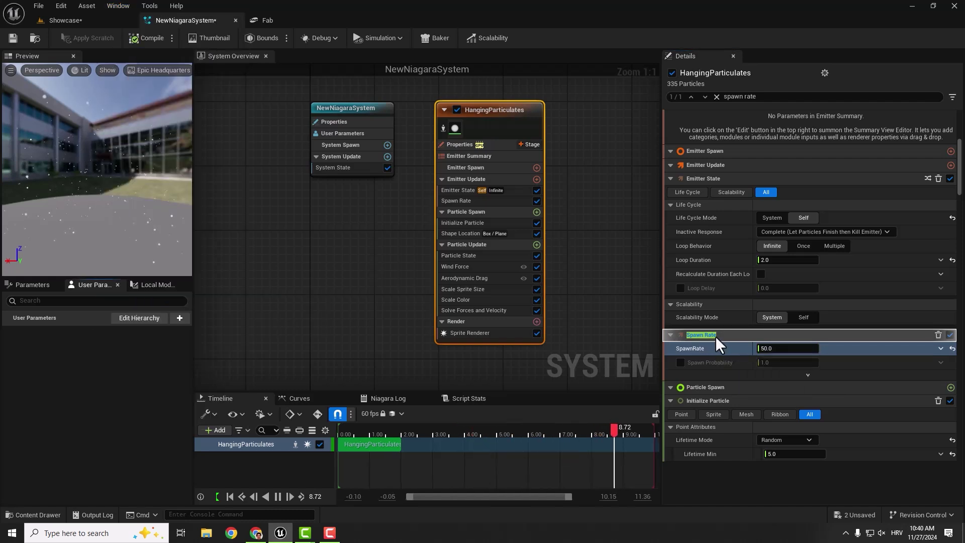
pyautogui.click(940, 349)
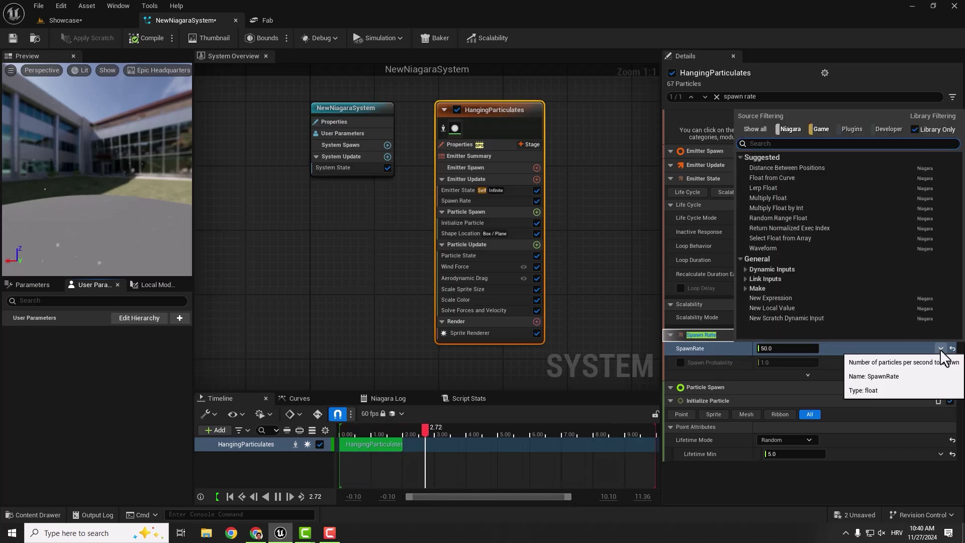
pyautogui.write('user')
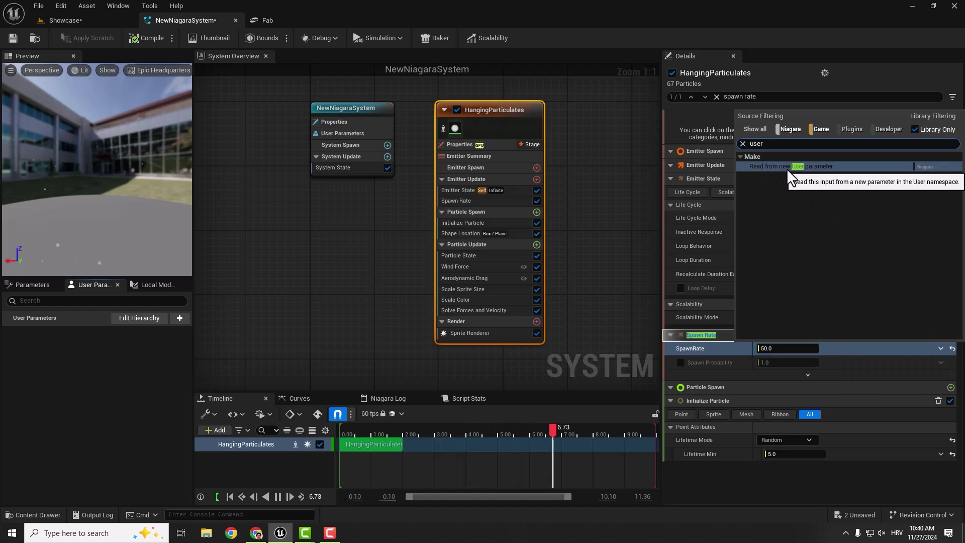
pyautogui.click(792, 168)
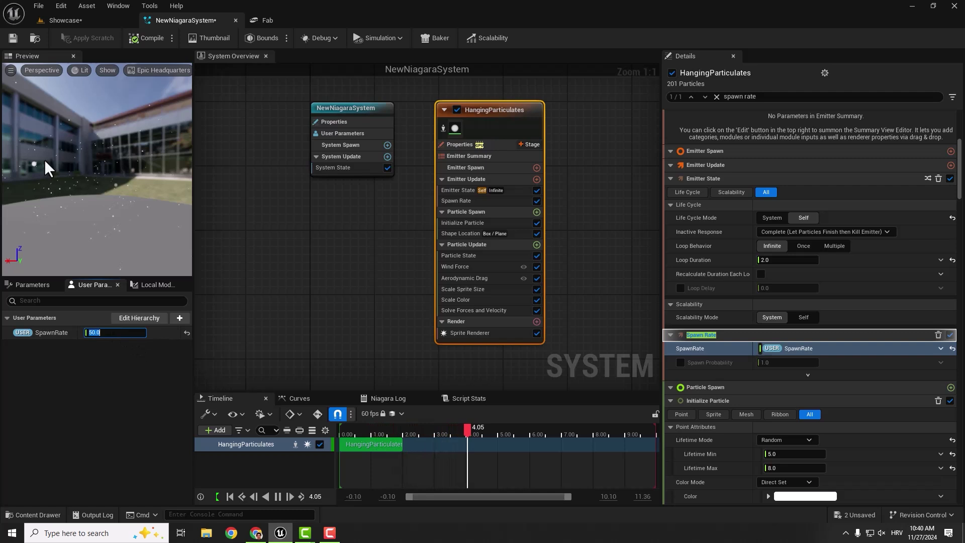
pyautogui.click(14, 44)
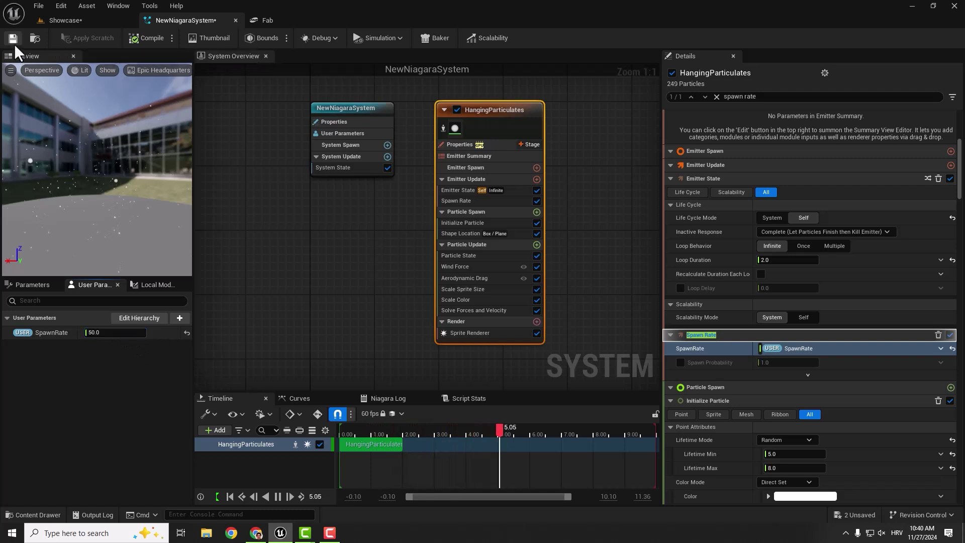
# Step: In the Showcase level, set the SpawnRate user parameter of the placed Niagara system to 300
pyautogui.click(72, 18)
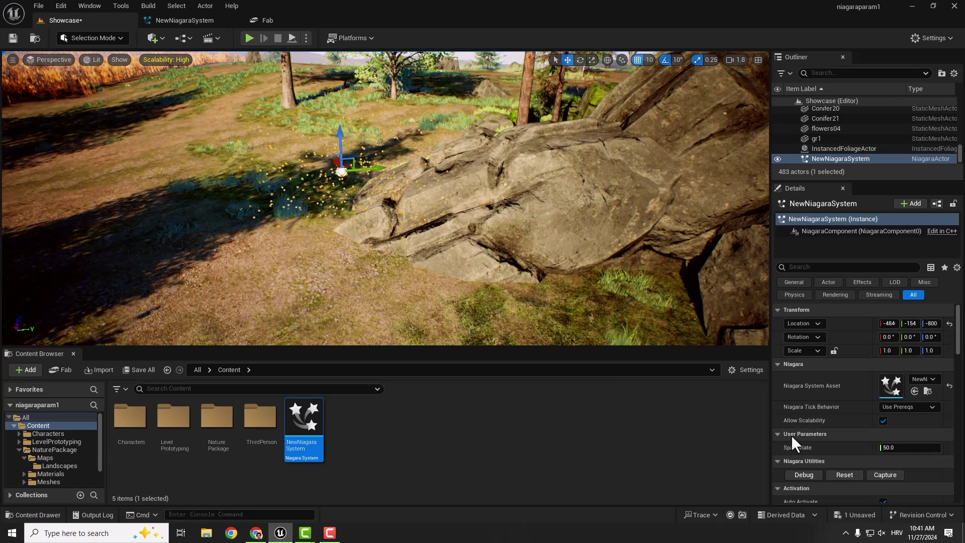
pyautogui.scroll(-2, 793, 435)
pyautogui.scroll(-1, 792, 434)
pyautogui.click(917, 399)
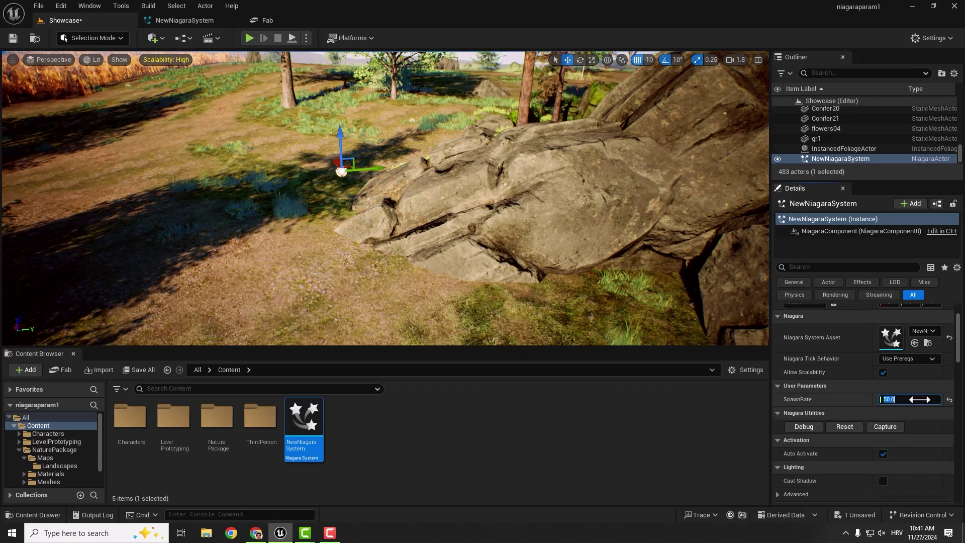
pyautogui.write('300')
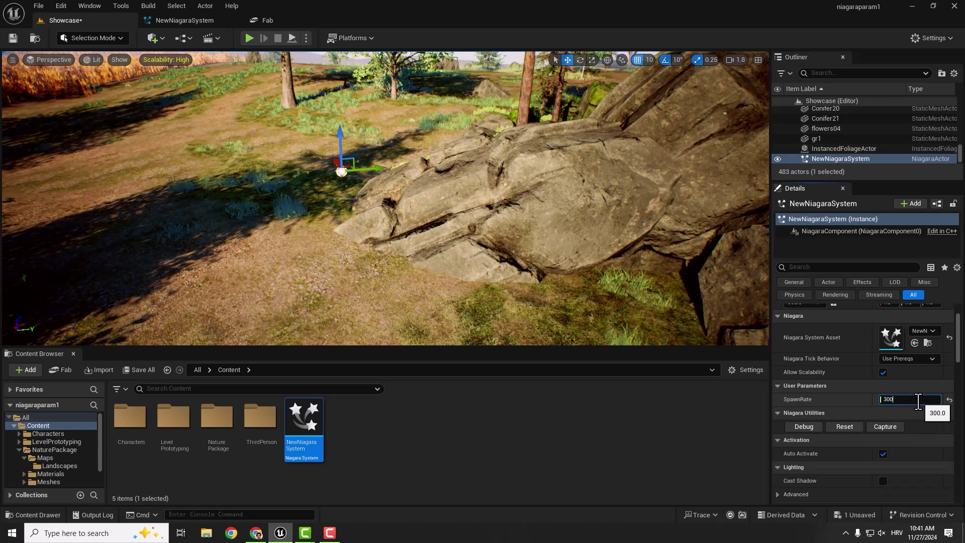
pyautogui.press('Return')
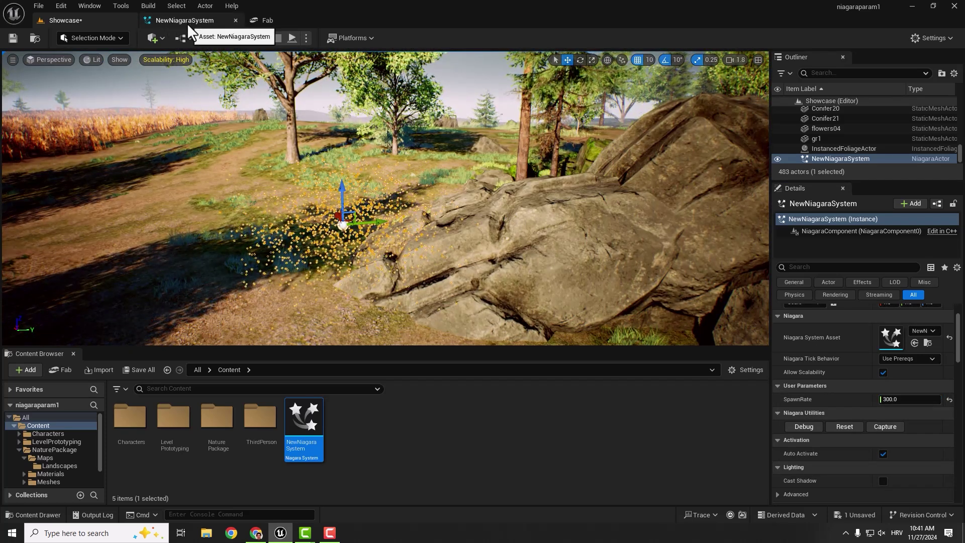
# Step: Back in the Niagara system, make the Color value of Initialize Particle read from a new user parameter
pyautogui.click(187, 22)
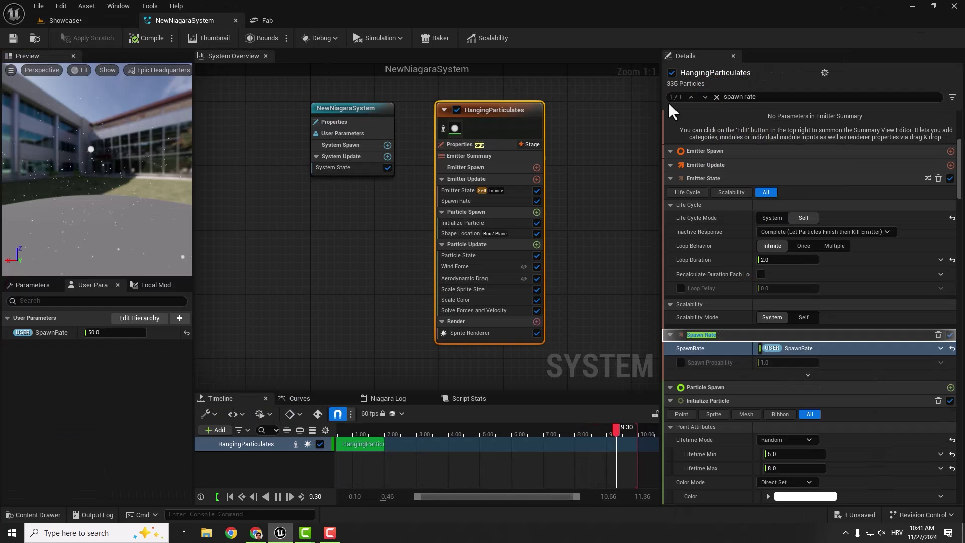
pyautogui.click(716, 96)
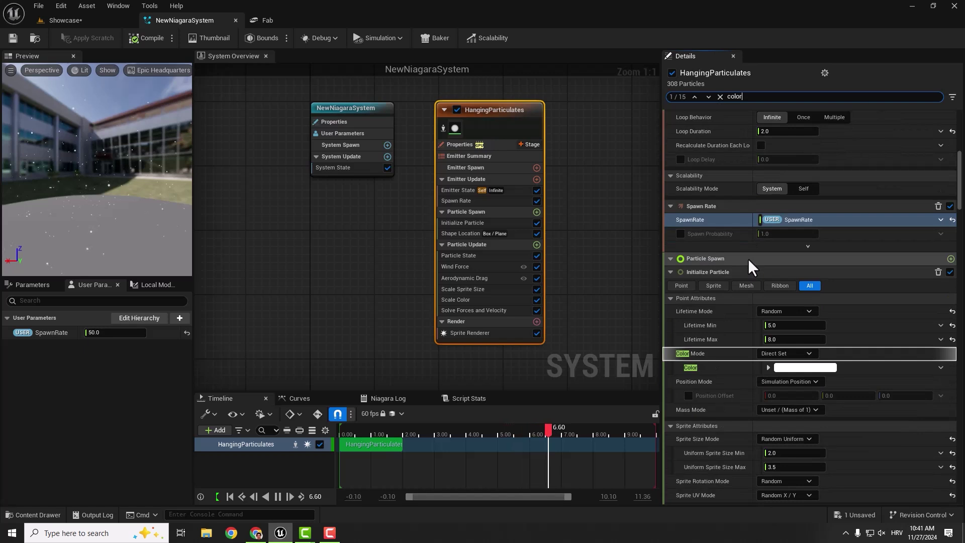
pyautogui.click(939, 368)
pyautogui.write('user')
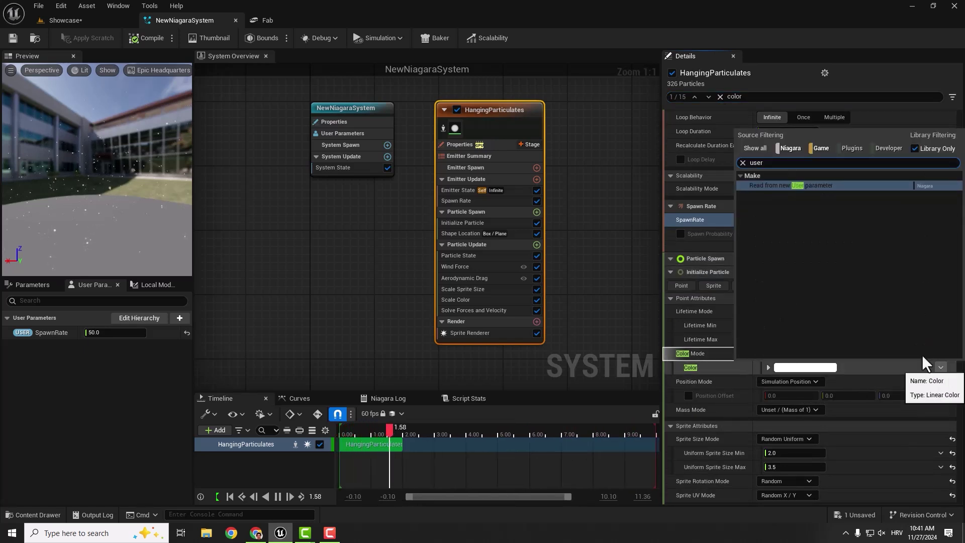
pyautogui.click(768, 185)
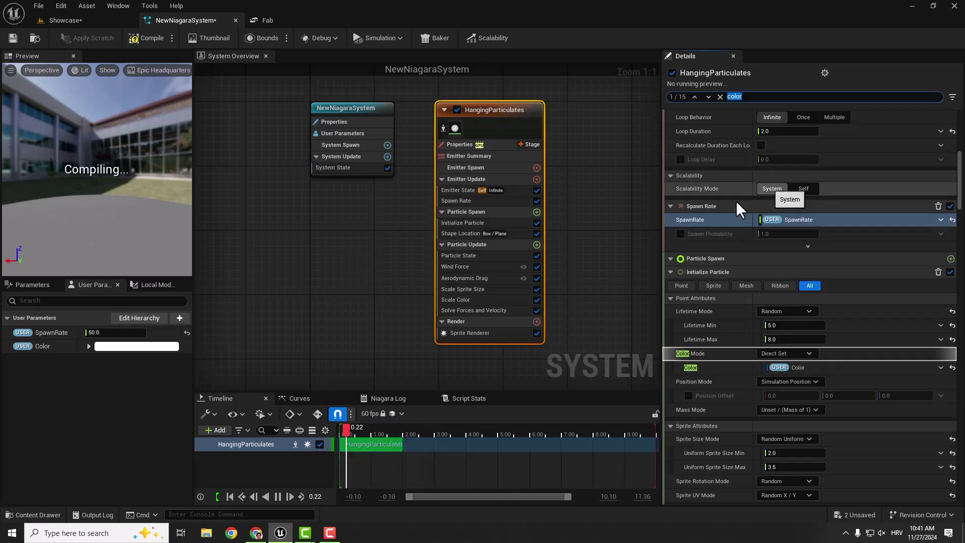
# Step: Rename the Color user parameter to "Particle Color"
pyautogui.rightClick(46, 346)
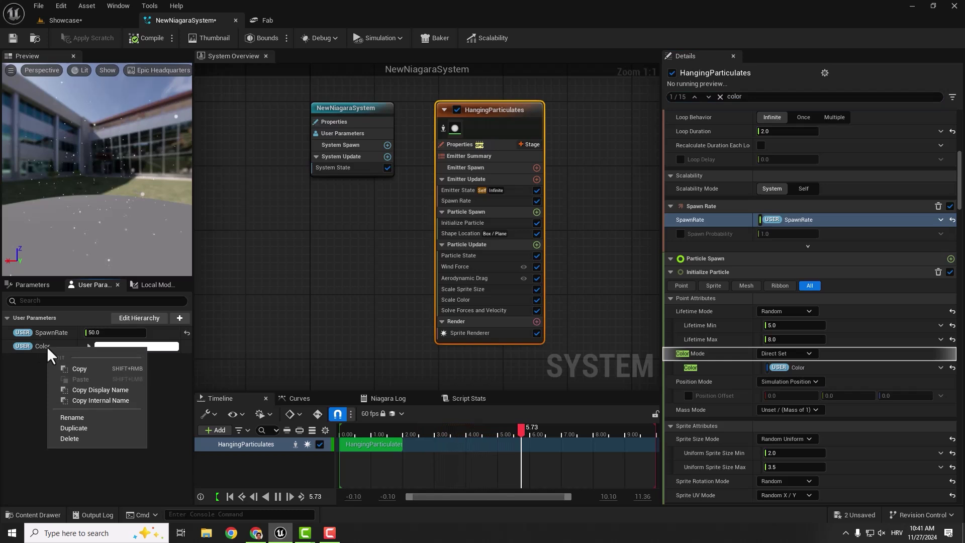
pyautogui.click(79, 417)
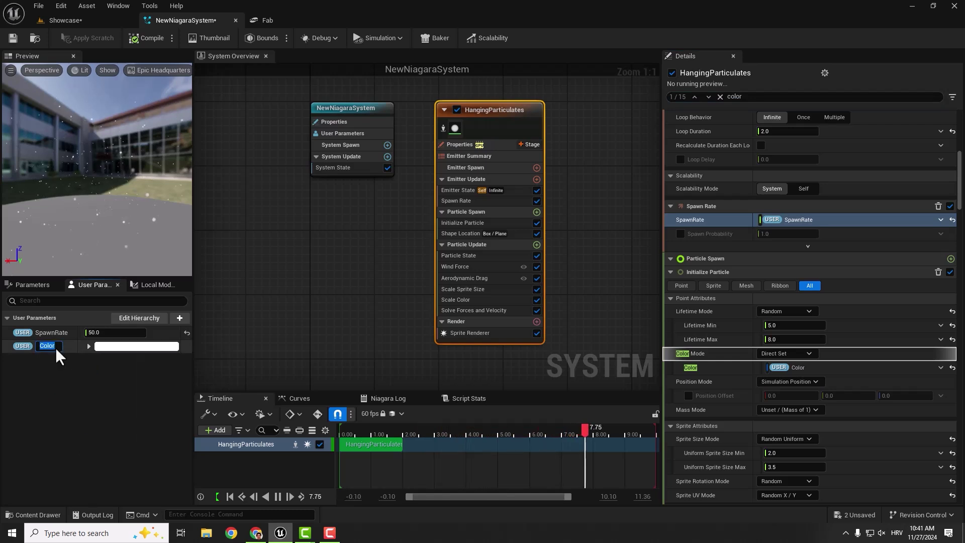
pyautogui.write('Particle Color')
pyautogui.press('Return')
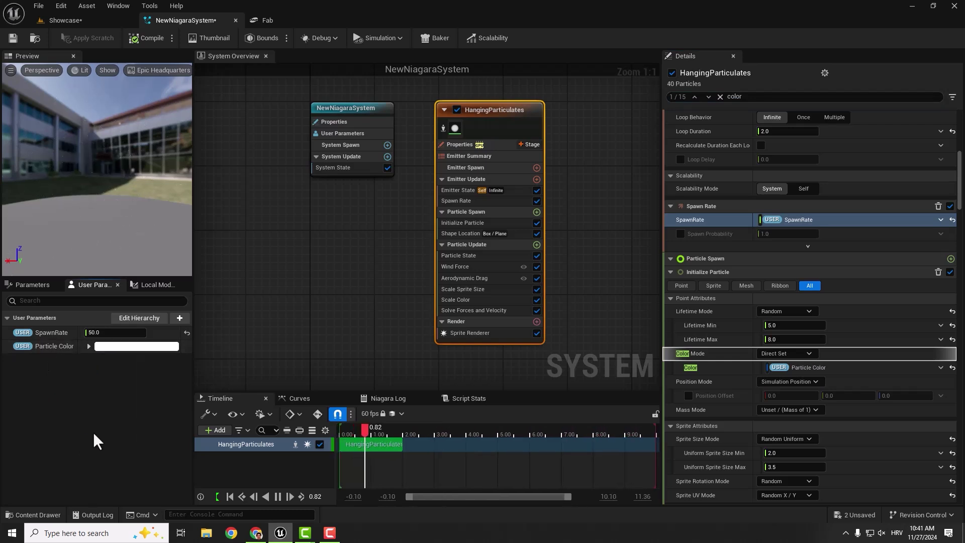
# Step: In the Showcase level, set the placed Niagara system's Particle Color user parameter to a pinkish red, Hex sRGB FF0043FF
pyautogui.click(51, 19)
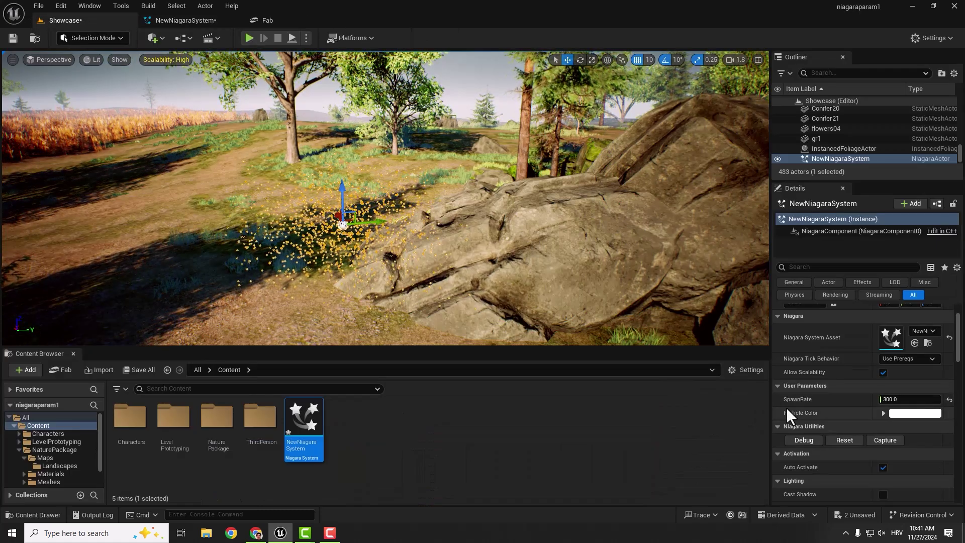
pyautogui.click(904, 413)
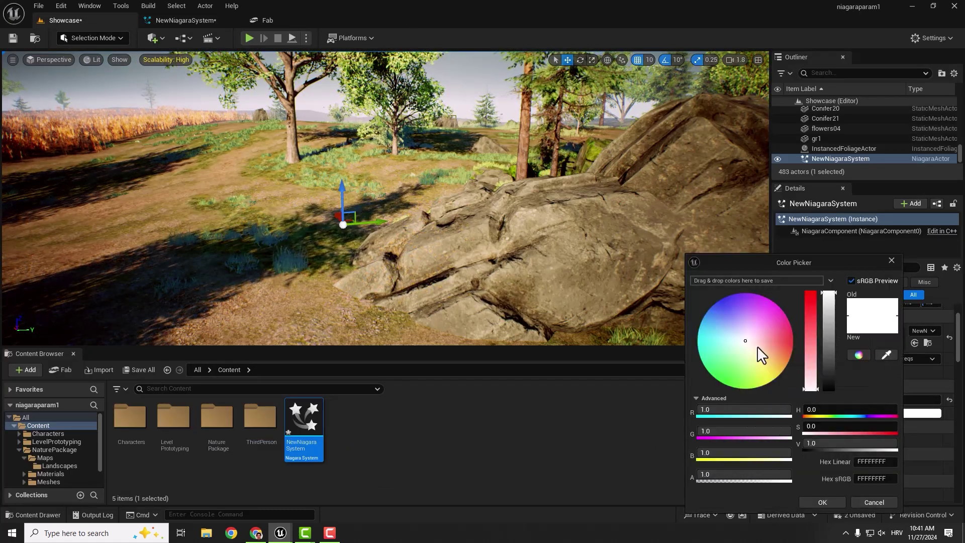
pyautogui.moveTo(743, 344); pyautogui.dragTo(795, 337)
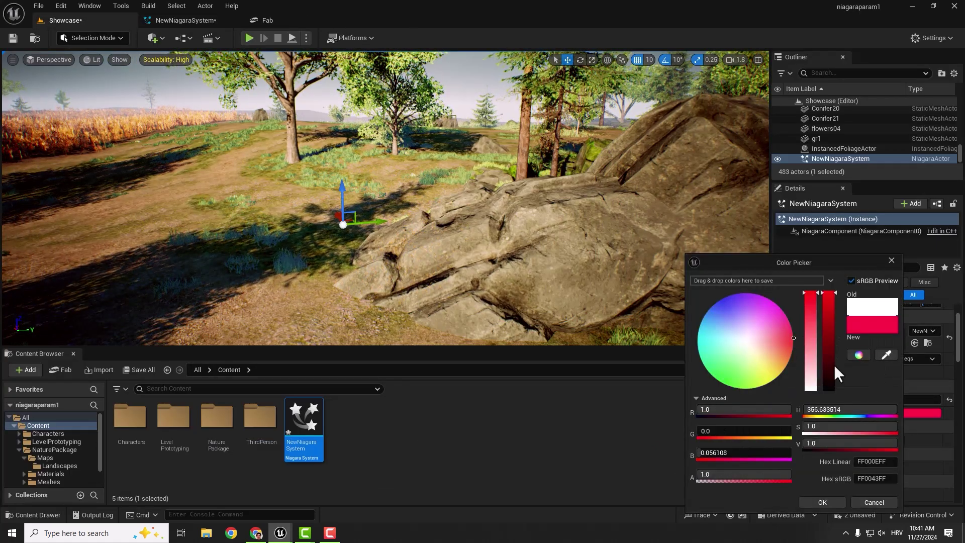
pyautogui.click(822, 502)
# Step: Save the Niagara system and return to the Showcase level to check the particles
pyautogui.click(183, 20)
pyautogui.click(12, 38)
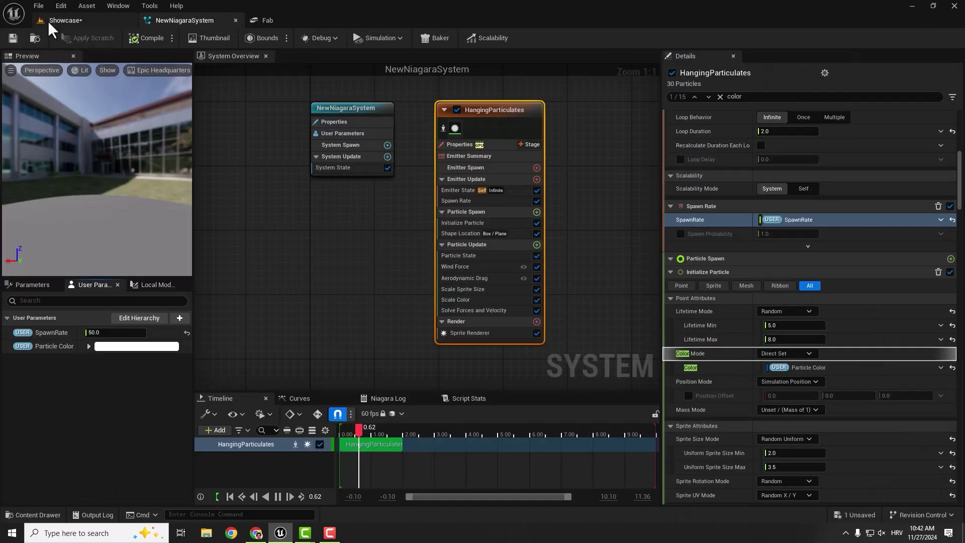
pyautogui.click(65, 20)
pyautogui.moveTo(462, 186); pyautogui.dragTo(462, 186, button='right')
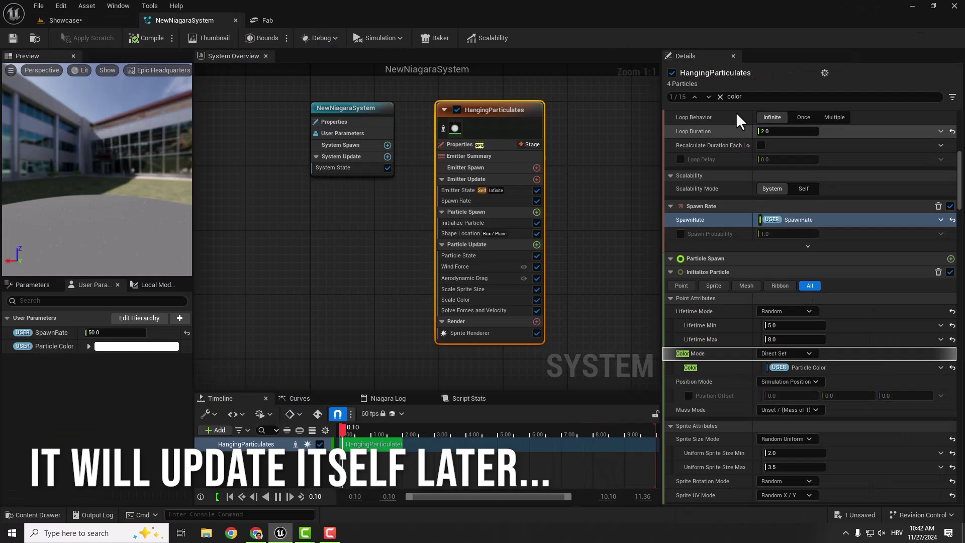
# Step: In the Niagara system, make the Box Size of the Shape Location module read from a new user parameter
pyautogui.click(719, 96)
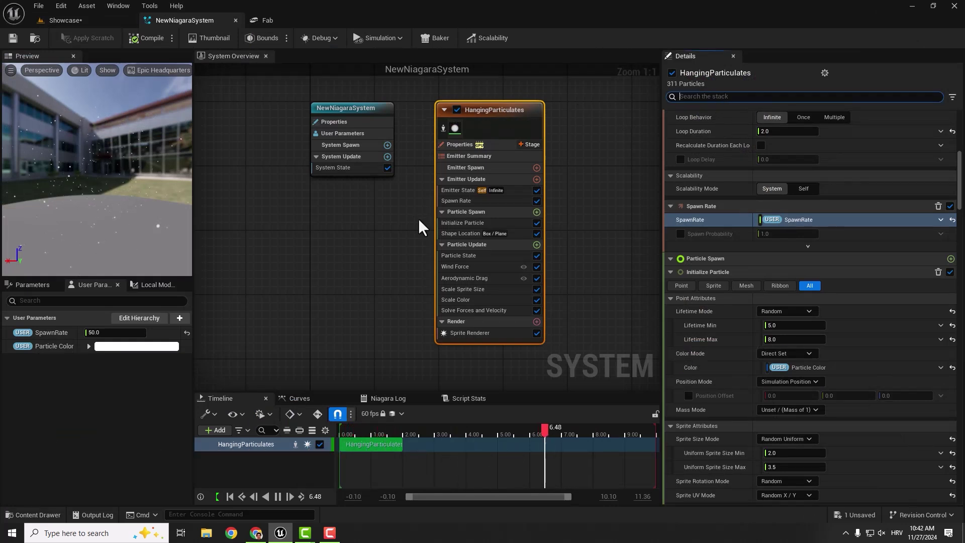
pyautogui.click(460, 233)
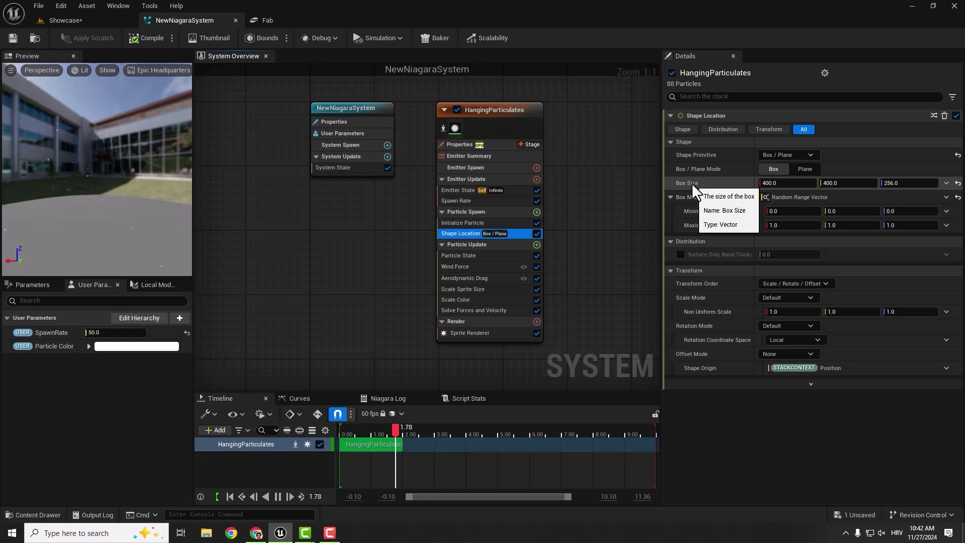
pyautogui.click(946, 184)
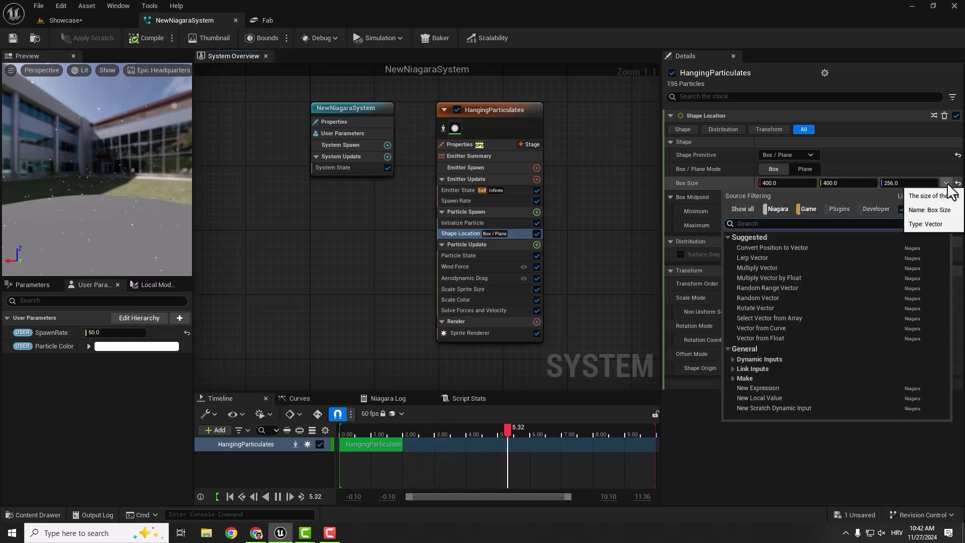
pyautogui.write('user')
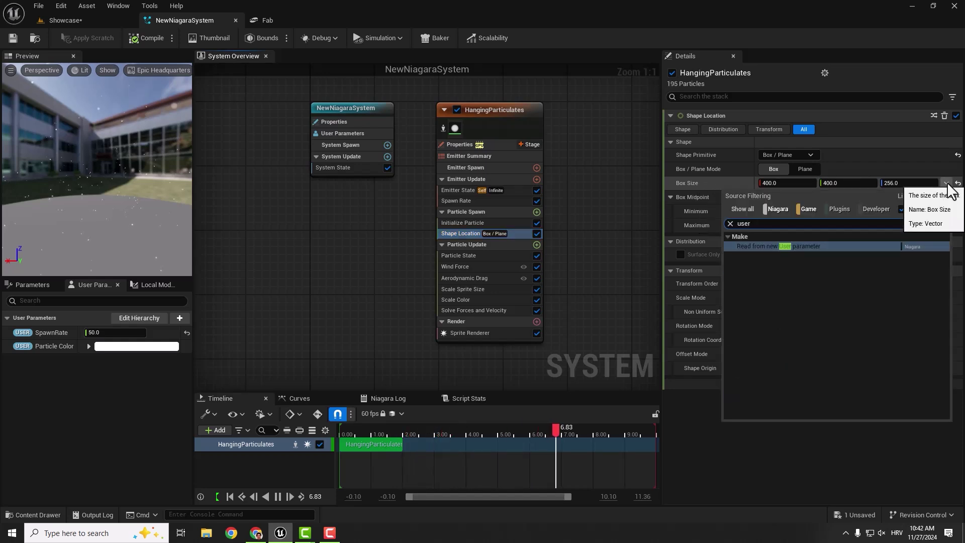
pyautogui.click(817, 247)
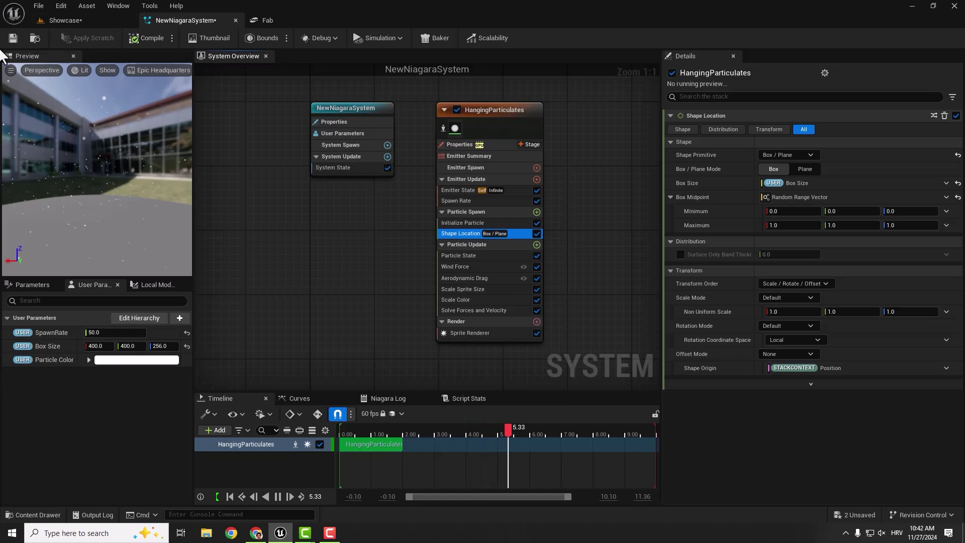
# Step: In the Showcase level, set the Box Size user parameter of the placed Niagara system to 100, 100, 100
pyautogui.click(65, 22)
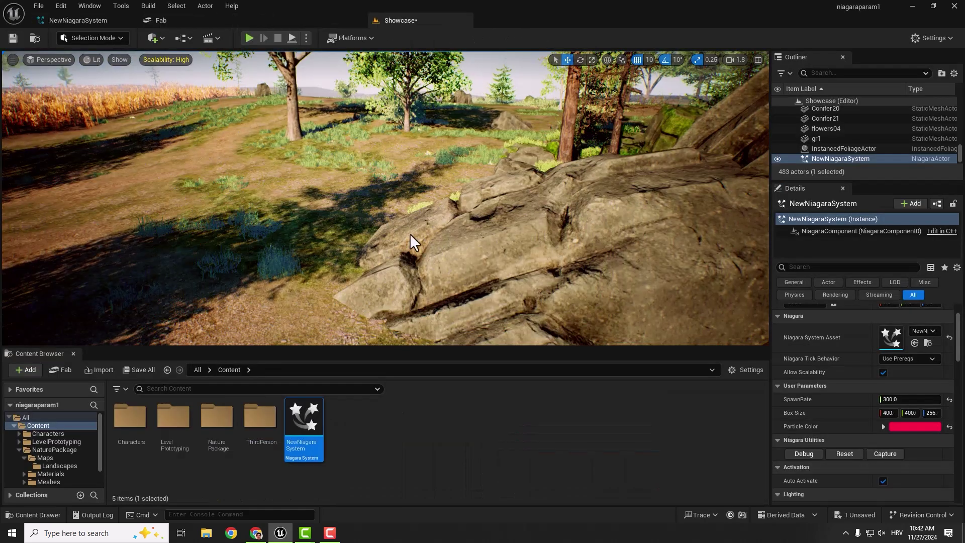
pyautogui.moveTo(388, 265); pyautogui.dragTo(407, 250, button='right')
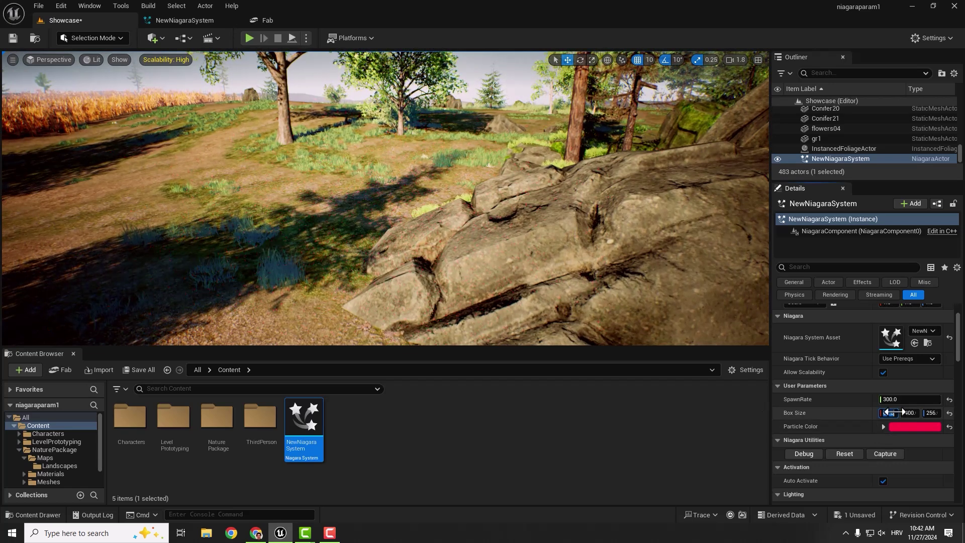
pyautogui.moveTo(892, 412); pyautogui.dragTo(894, 412)
pyautogui.write('100')
pyautogui.click(913, 414)
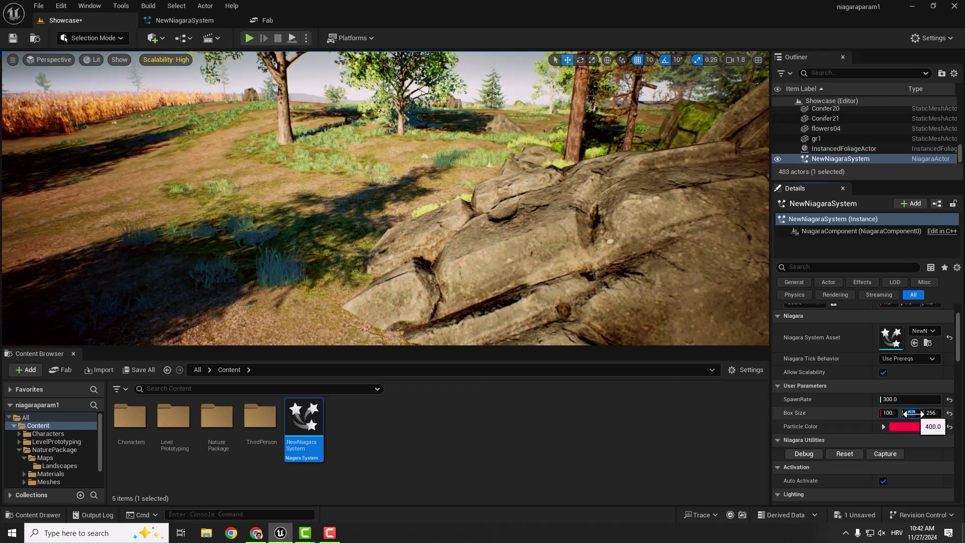
pyautogui.write('100')
pyautogui.click(929, 413)
pyautogui.write('10')
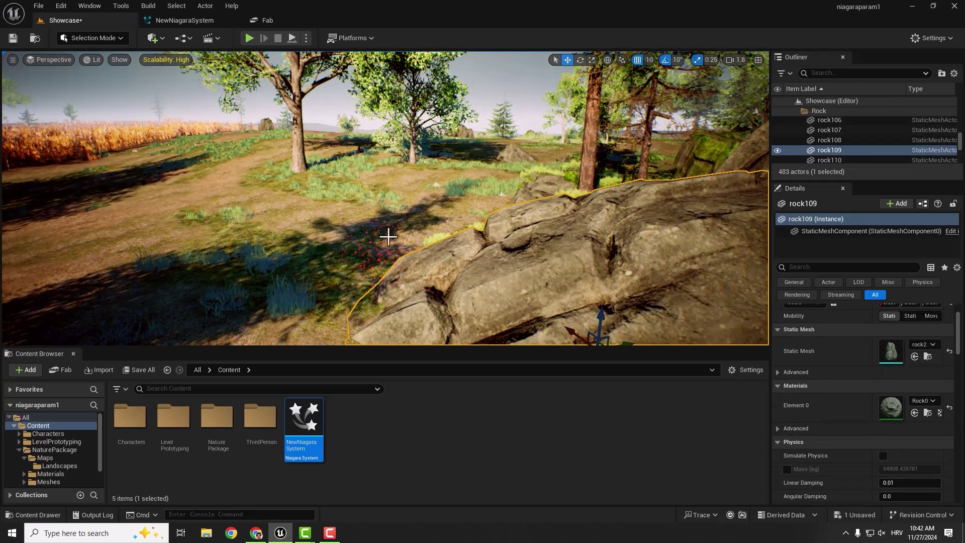
pyautogui.click(384, 230)
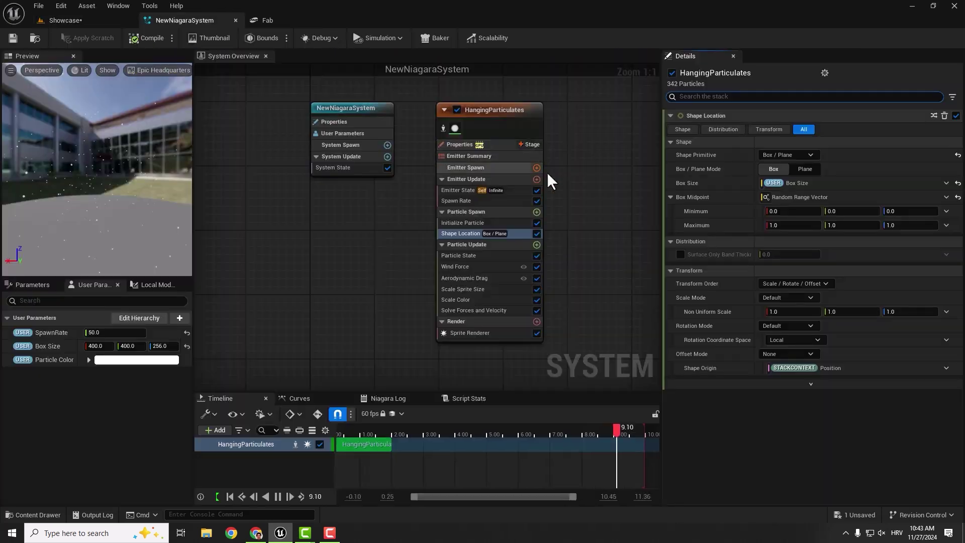
# Step: In the Niagara system, find the size settings of the HangingParticulates emitter and set Sprite Size Mode to Uniform
pyautogui.click(494, 113)
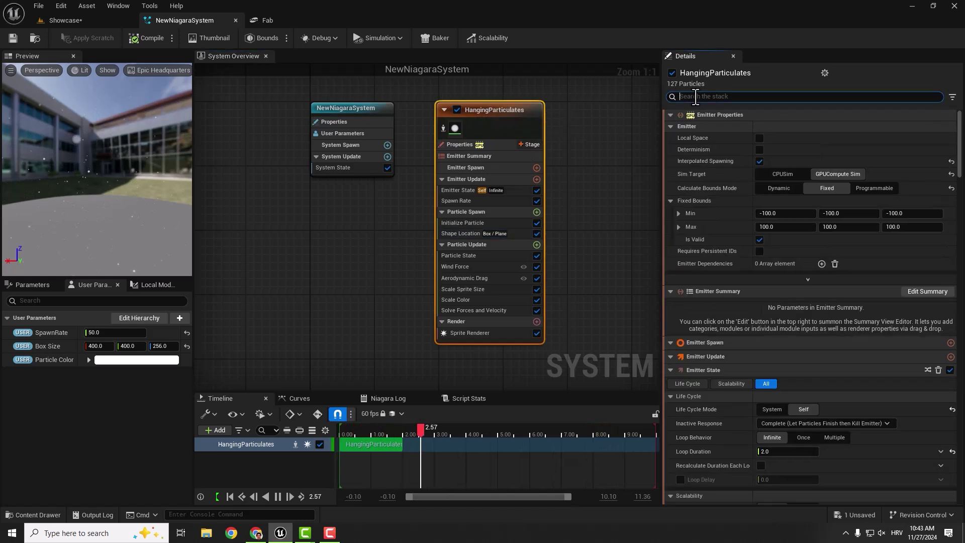
pyautogui.click(692, 96)
pyautogui.write('size')
pyautogui.click(786, 349)
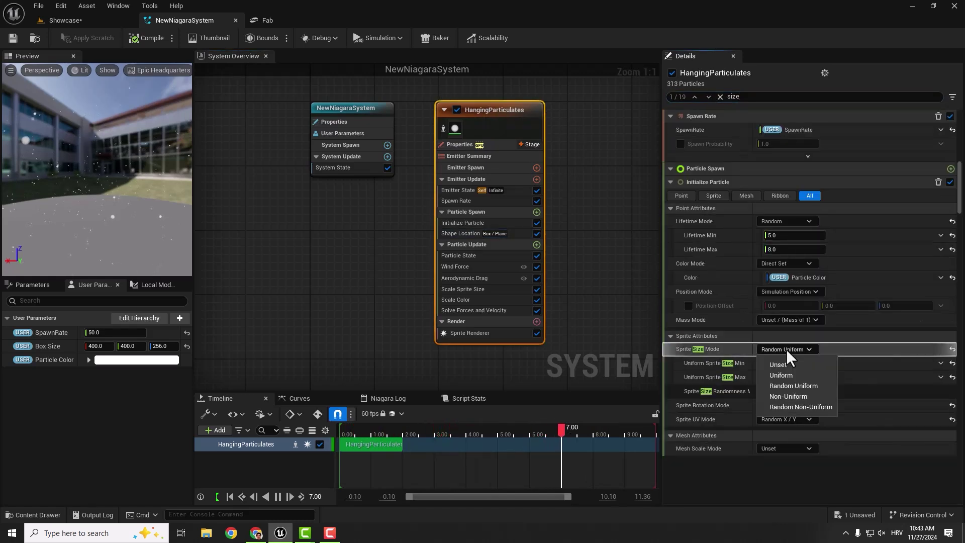
pyautogui.click(788, 352)
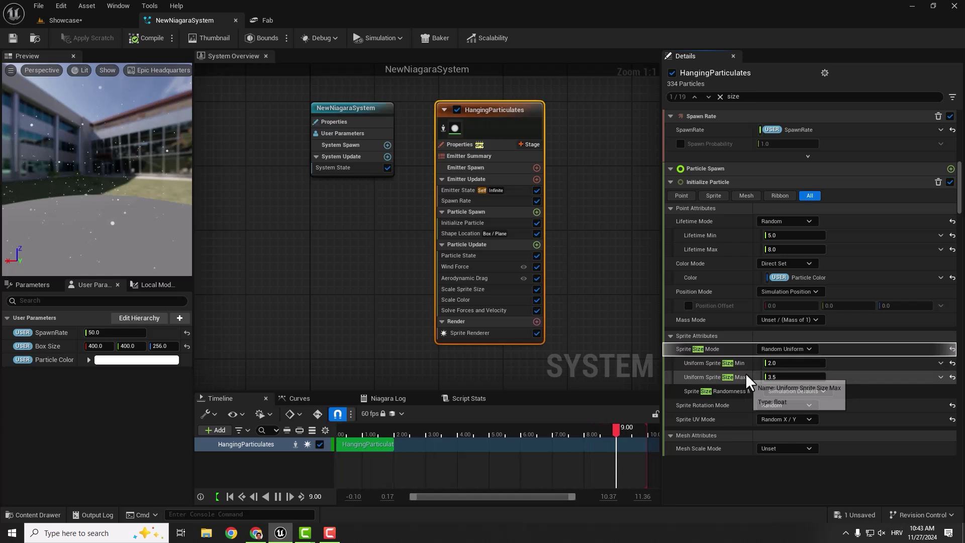
pyautogui.click(794, 350)
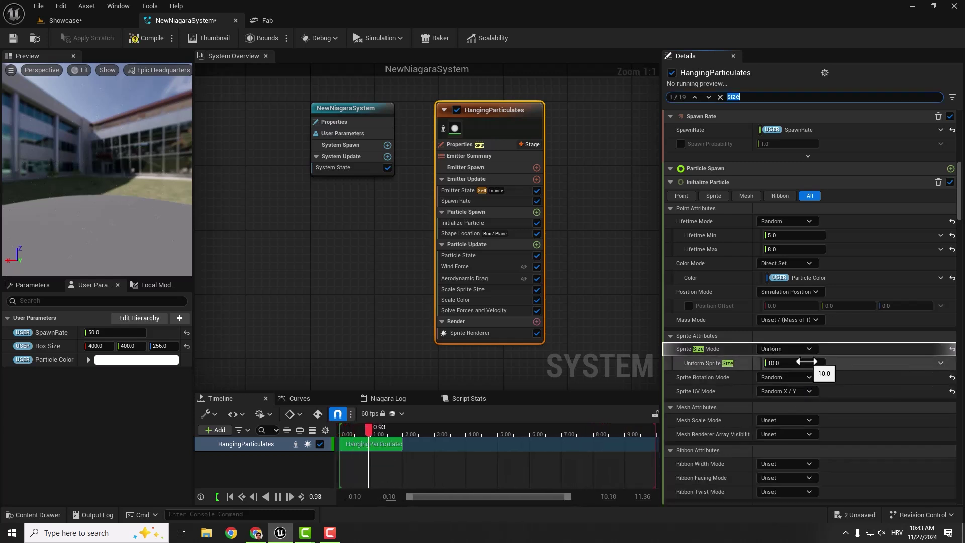
# Step: Make Uniform Sprite Size read from a new user parameter named "Size" and save the system
pyautogui.click(940, 363)
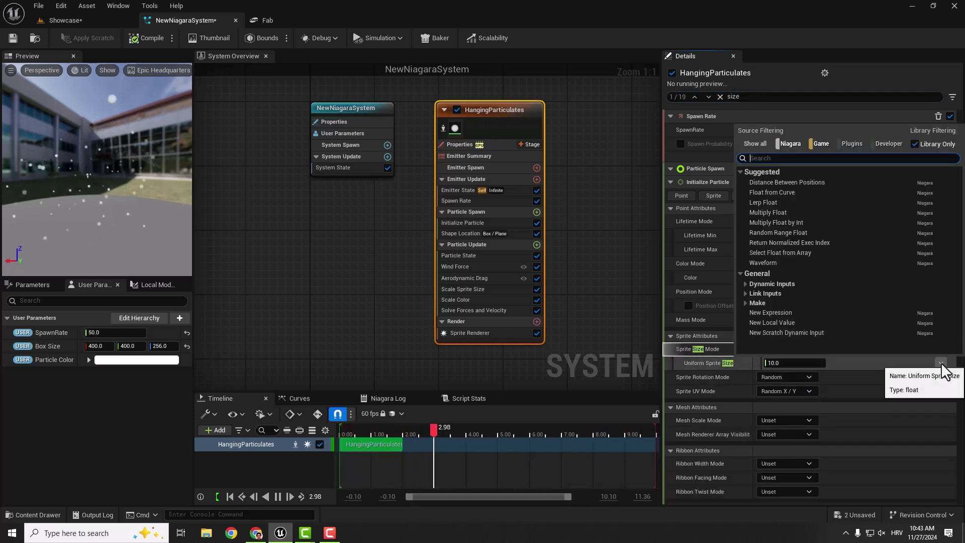
pyautogui.write('user')
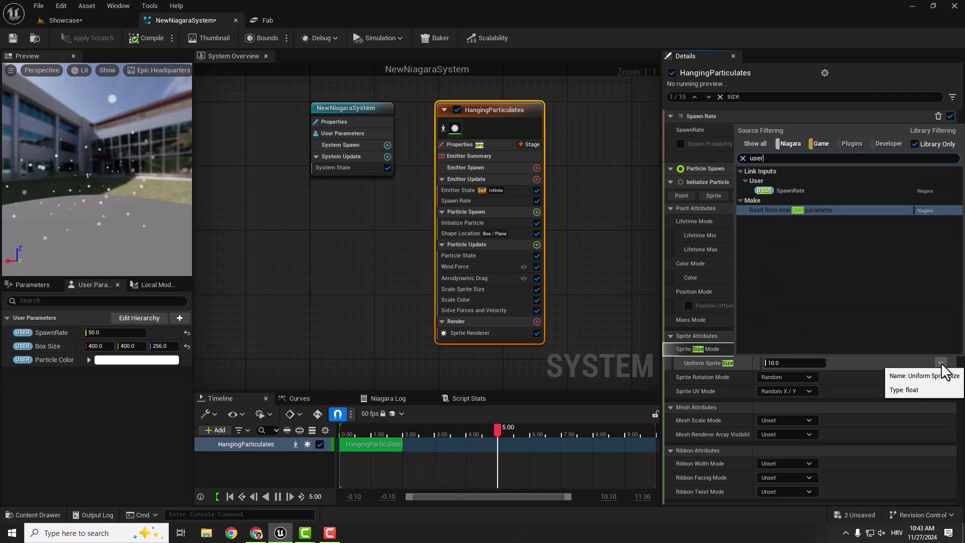
pyautogui.click(766, 216)
pyautogui.click(12, 38)
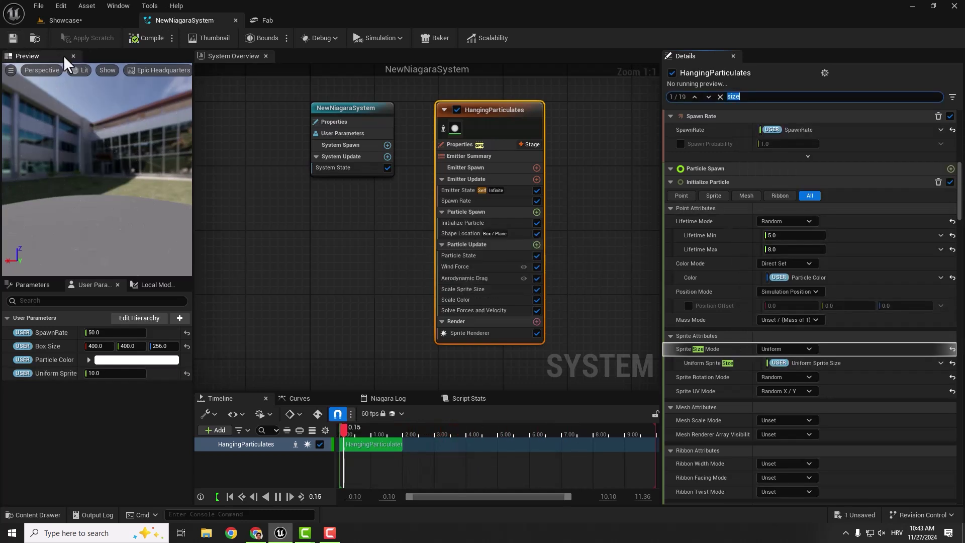
pyautogui.rightClick(64, 375)
pyautogui.click(88, 455)
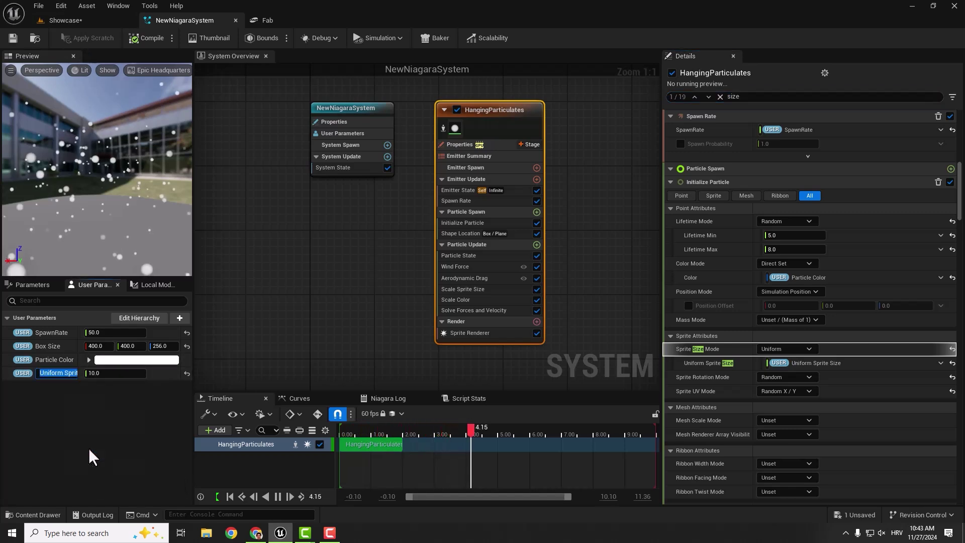
# Step: In the Showcase level, set the Size user parameter of the placed Niagara system to 100
pyautogui.click(65, 20)
pyautogui.scroll(-1, 899, 427)
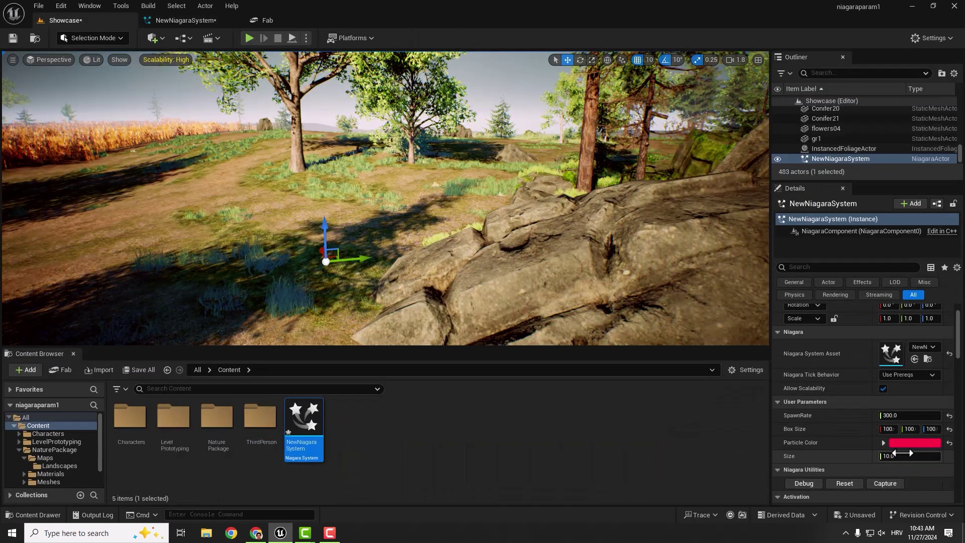
pyautogui.click(905, 456)
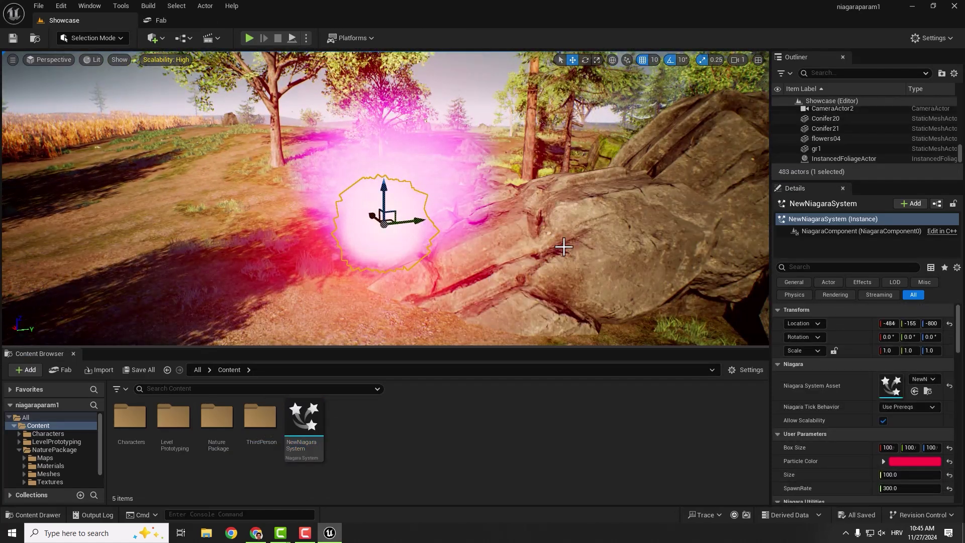
# Step: Set the Size user parameter of the placed Niagara system to 20
pyautogui.press('d')
pyautogui.moveTo(518, 256); pyautogui.dragTo(462, 253, button='right')
pyautogui.moveTo(573, 257); pyautogui.dragTo(542, 257, button='right')
pyautogui.click(923, 488)
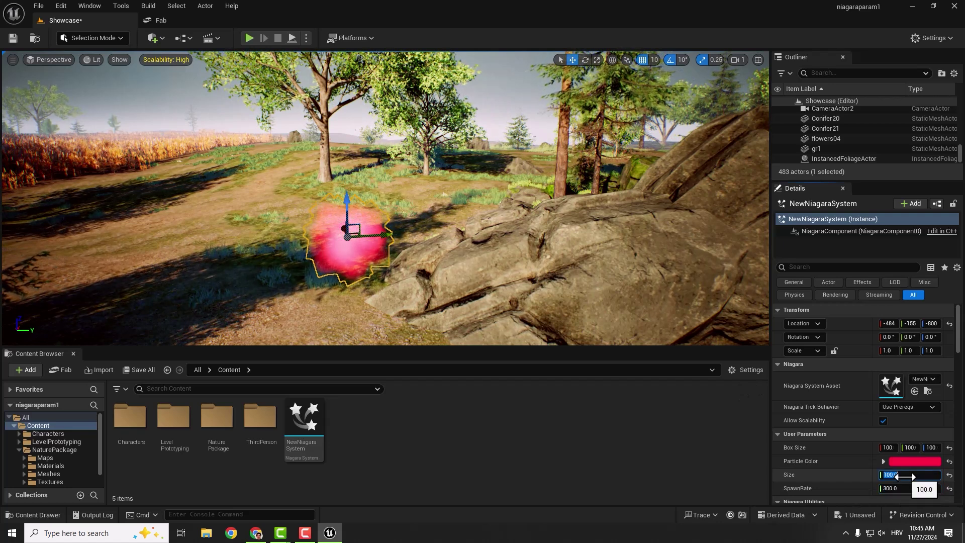
pyautogui.click(466, 229)
# Step: Examine the particles in a full-screen game view of the level, then return to the normal editor layout
pyautogui.press('g')
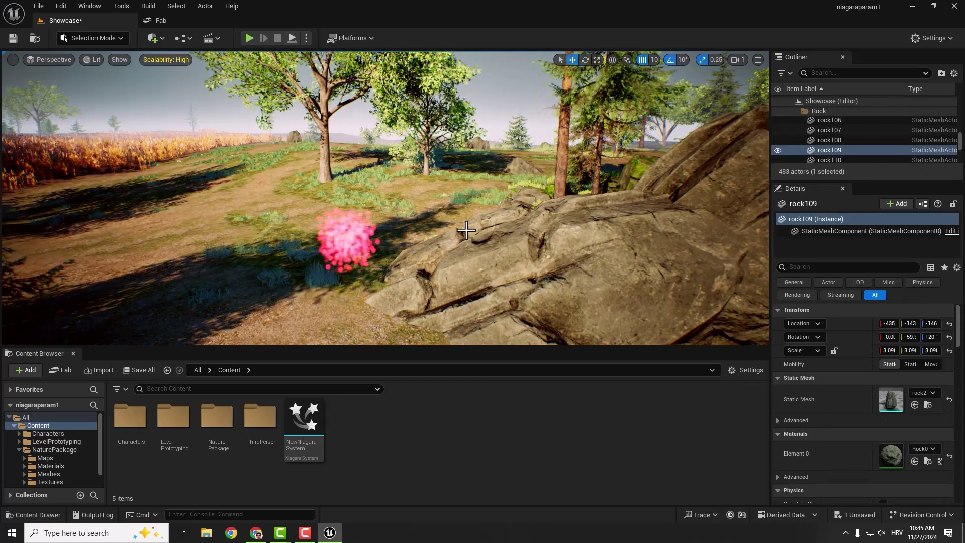
pyautogui.press('F11')
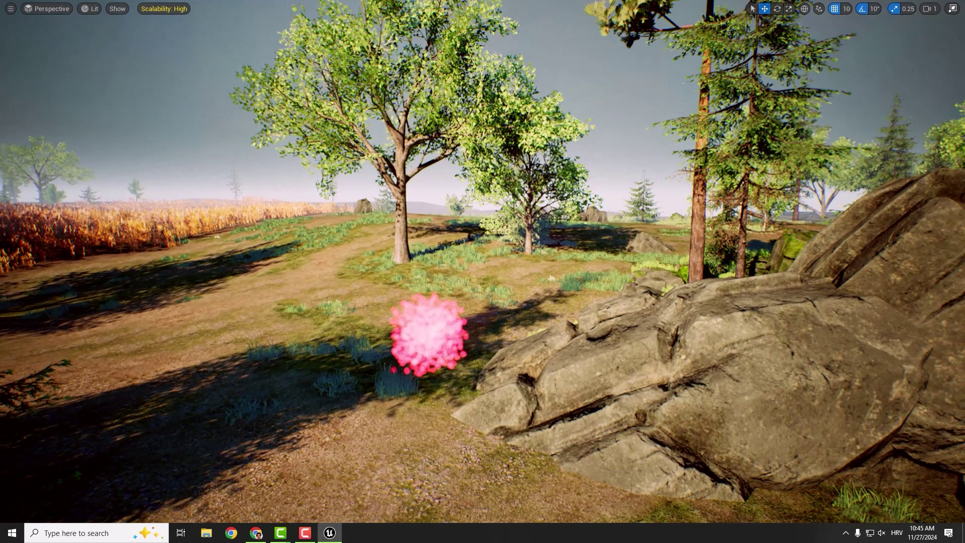
pyautogui.moveTo(426, 321); pyautogui.dragTo(455, 320, button='right')
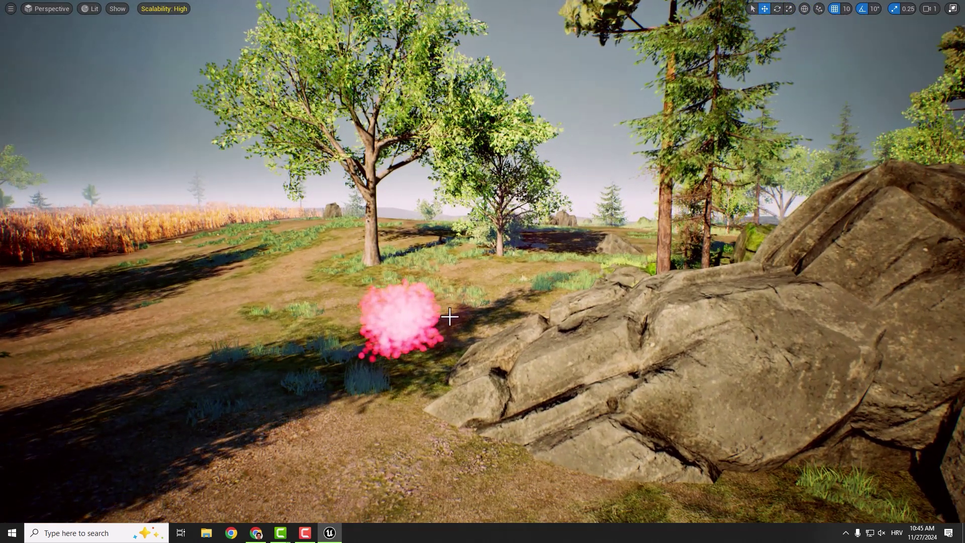
pyautogui.press('F11')
pyautogui.moveTo(302, 256); pyautogui.dragTo(305, 257, button='right')
# Step: Duplicate the placed Niagara system and position the copy beside the original, over the large rock
pyautogui.click(296, 241)
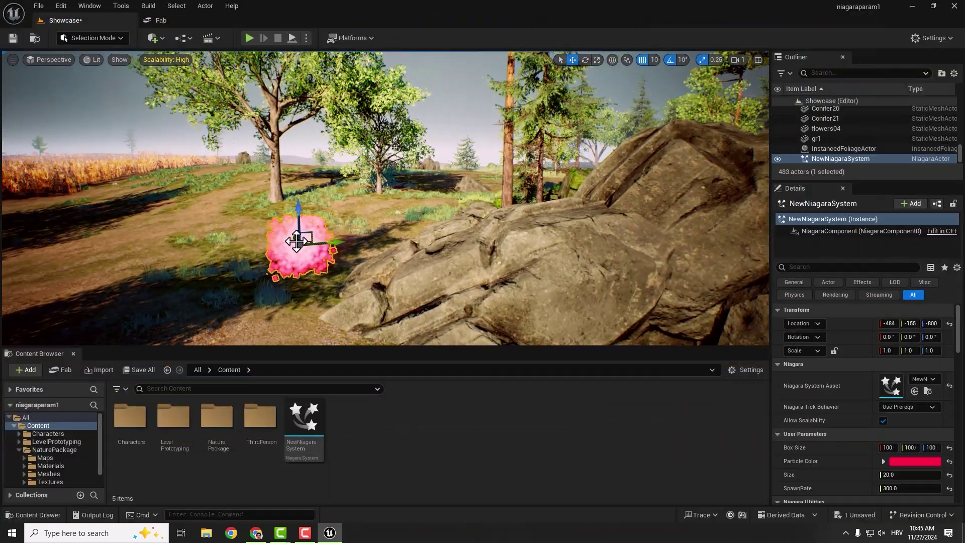
pyautogui.moveTo(356, 219); pyautogui.dragTo(340, 225, button='right')
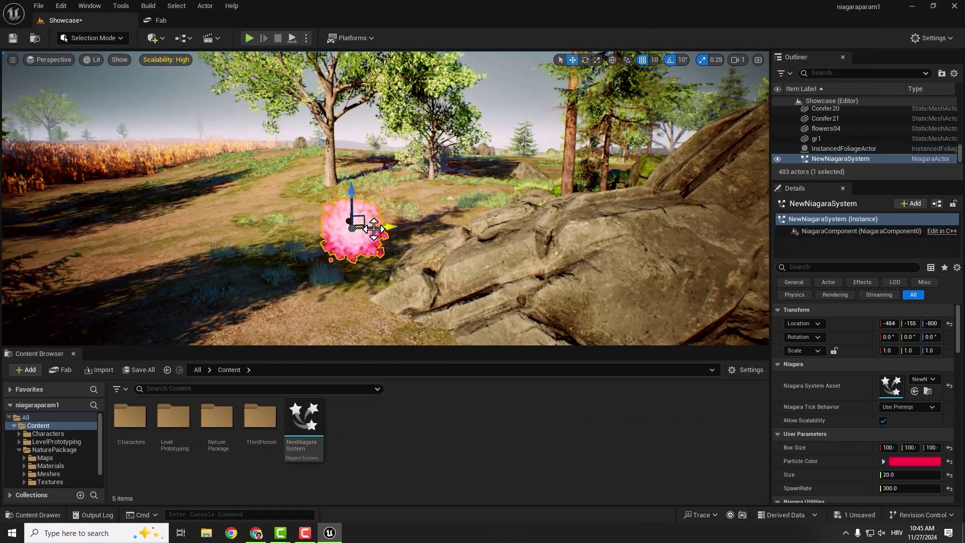
pyautogui.keyDown('alt'); pyautogui.moveTo(374, 228); pyautogui.dragTo(393, 228); pyautogui.keyUp('alt')
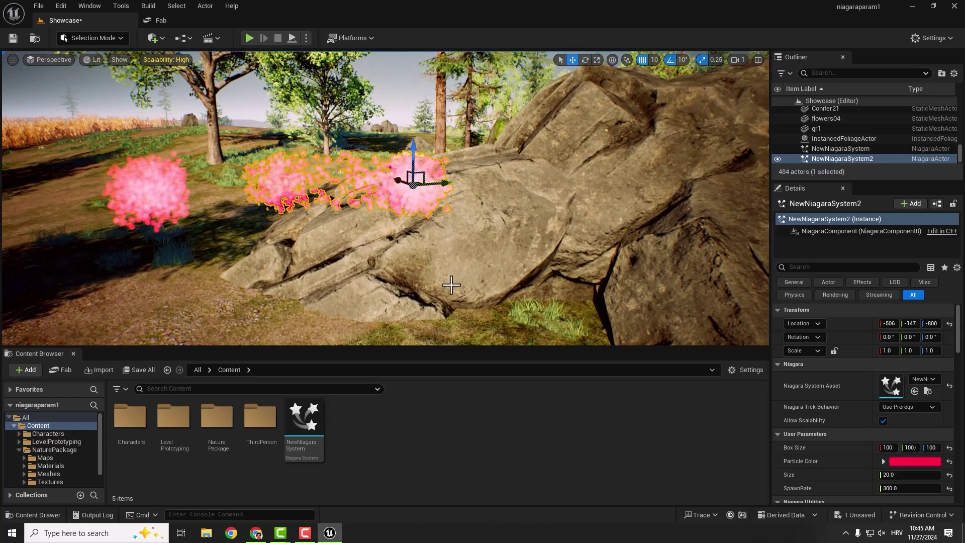
pyautogui.moveTo(452, 286); pyautogui.dragTo(427, 243, button='right')
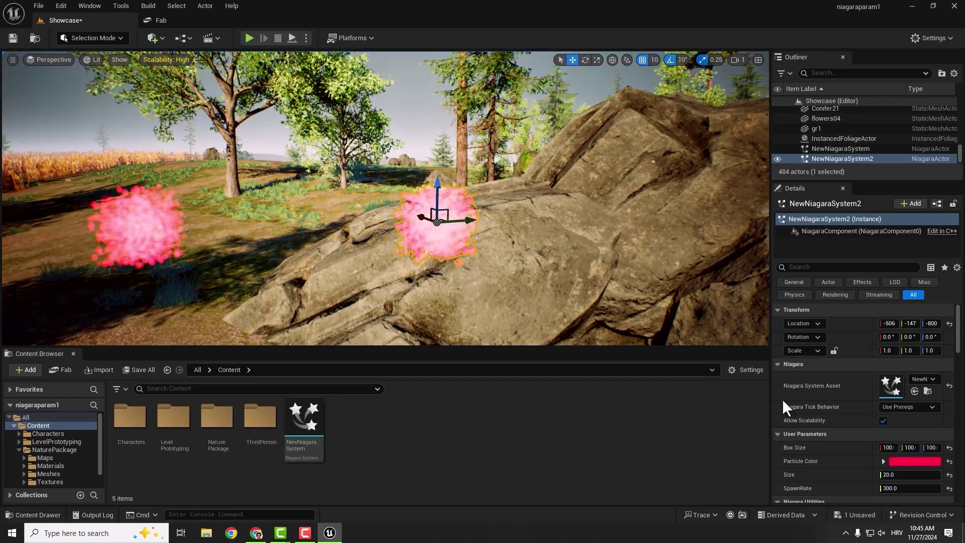
# Step: Set the Particle Color user parameter of the duplicated Niagara system over the rock to yellow (hex sRGB FDFF00FF)
pyautogui.click(907, 458)
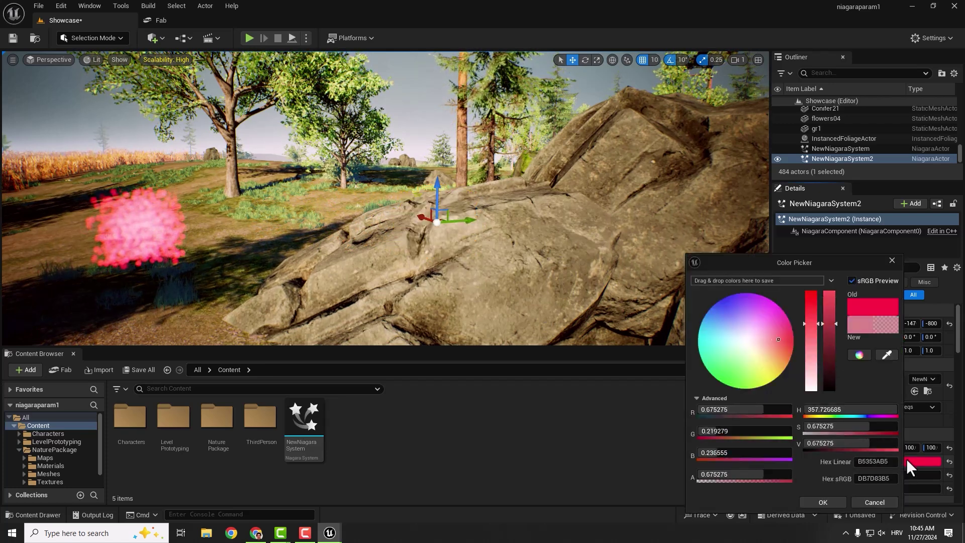
pyautogui.moveTo(740, 362); pyautogui.dragTo(771, 387)
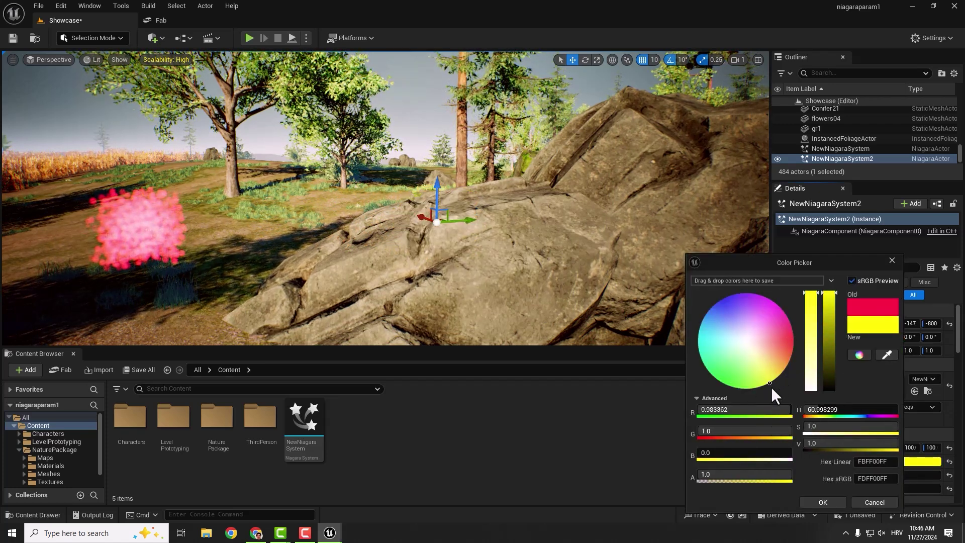
pyautogui.click(826, 501)
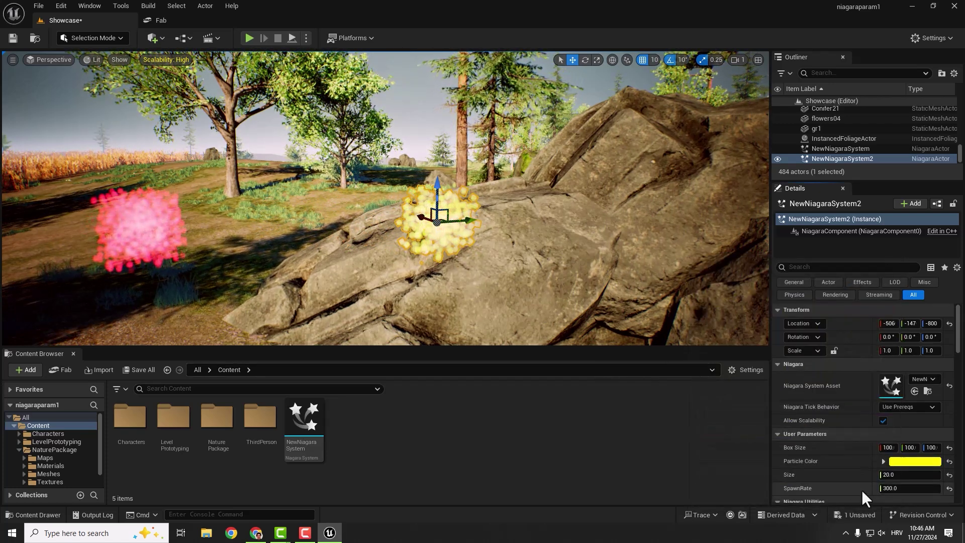
# Step: Set the yellow Niagara system's Size user parameter to 10 and its Box Size to 200 on all three axes
pyautogui.click(910, 476)
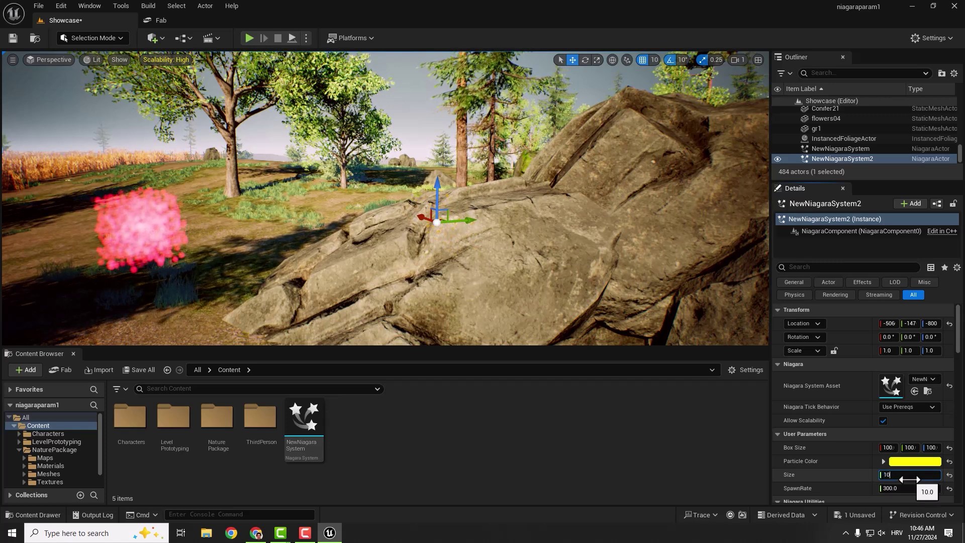
pyautogui.press('Return')
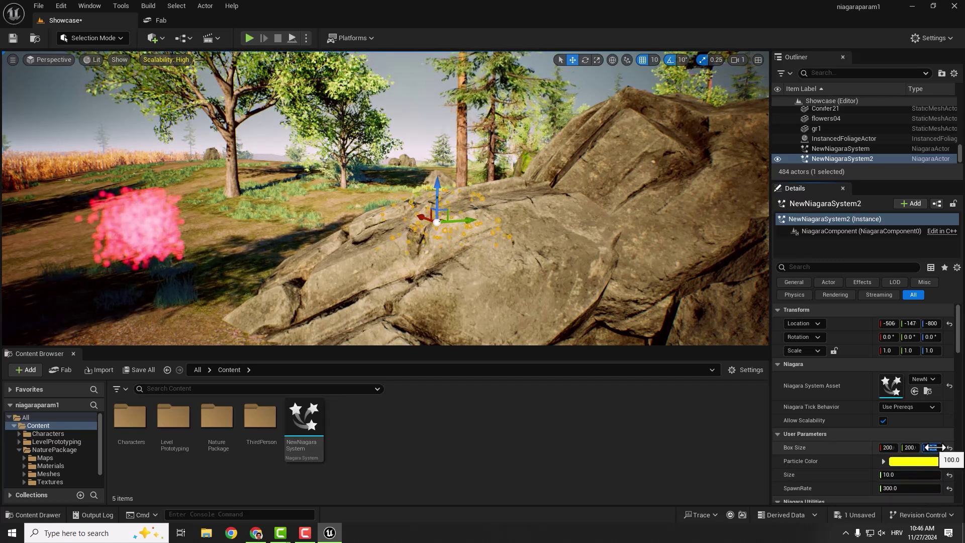
pyautogui.click(560, 205)
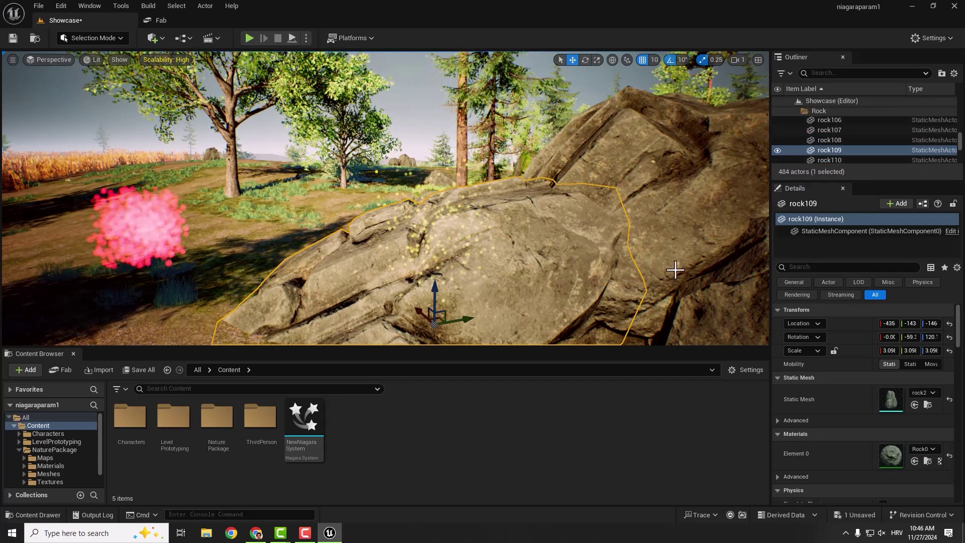
pyautogui.press('s')
pyautogui.moveTo(386, 198)
pyautogui.mouseDown(button='right')
pyautogui.moveTo(372, 198)
pyautogui.moveTo(384, 187)
pyautogui.mouseUp(button='right')
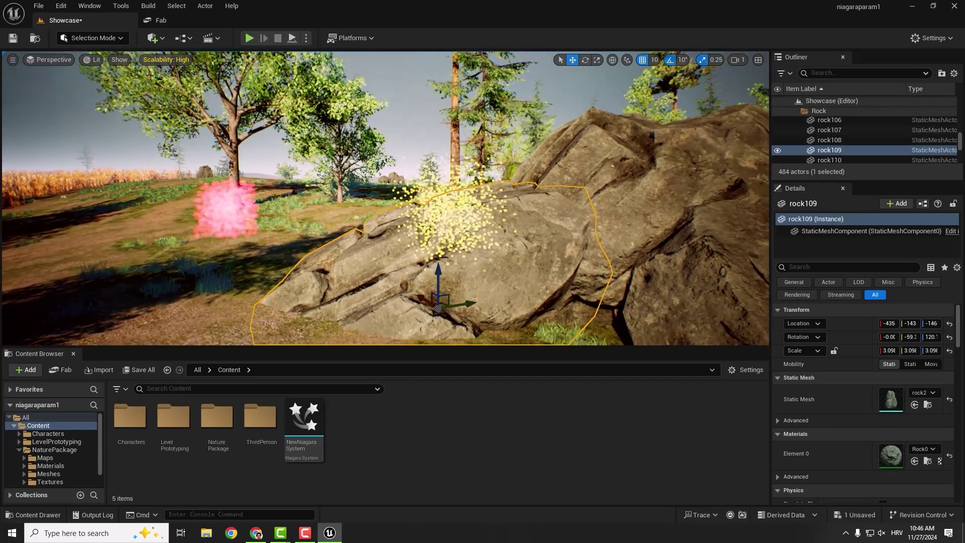
# Step: Duplicate the yellow Niagara system and position the copy over the taller part of the rock, away from the pink particles
pyautogui.click(447, 213)
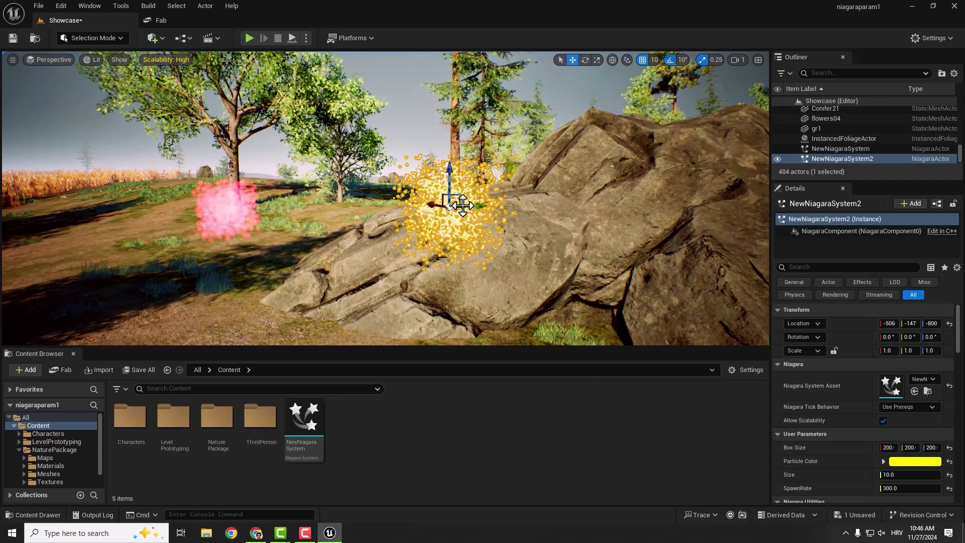
pyautogui.press('f')
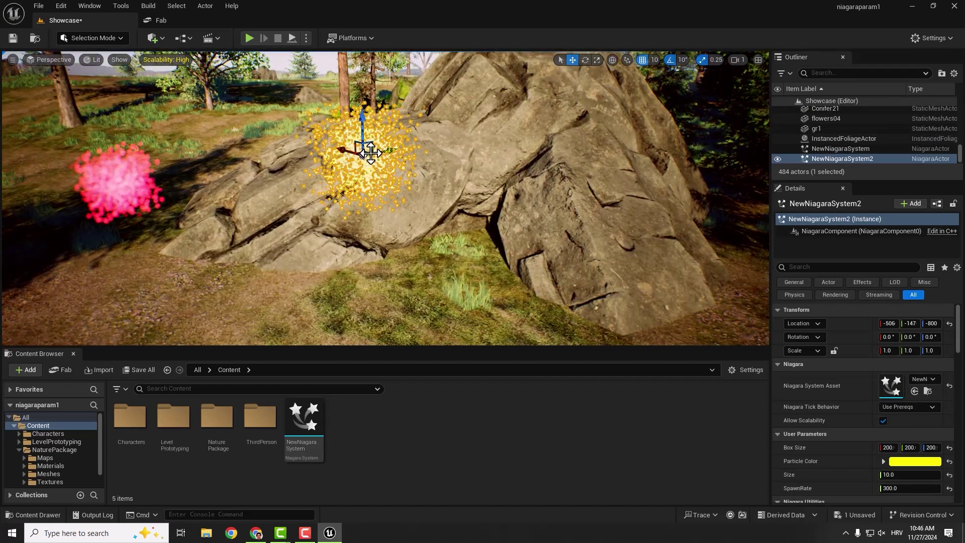
pyautogui.moveTo(369, 152); pyautogui.dragTo(401, 230, button='right')
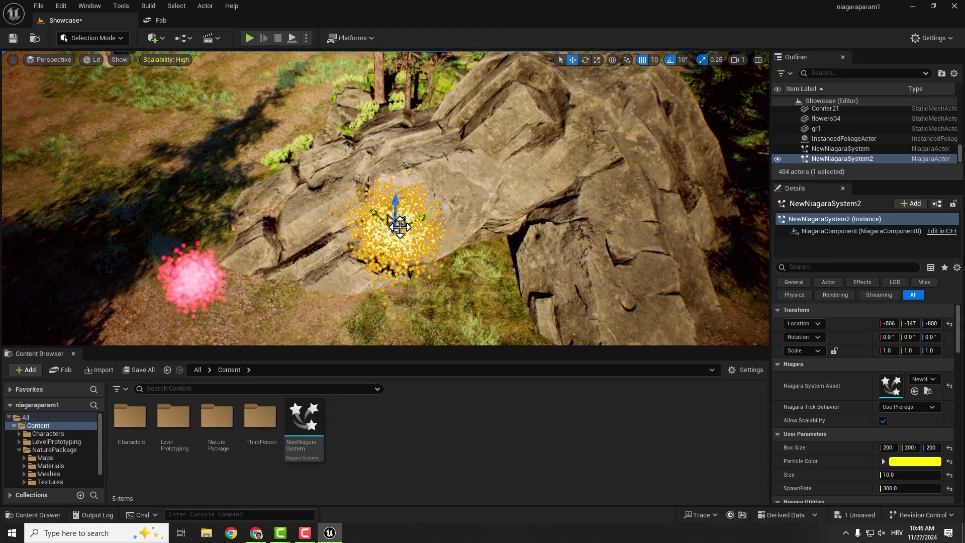
pyautogui.keyDown('alt'); pyautogui.moveTo(398, 228); pyautogui.dragTo(595, 192); pyautogui.keyUp('alt')
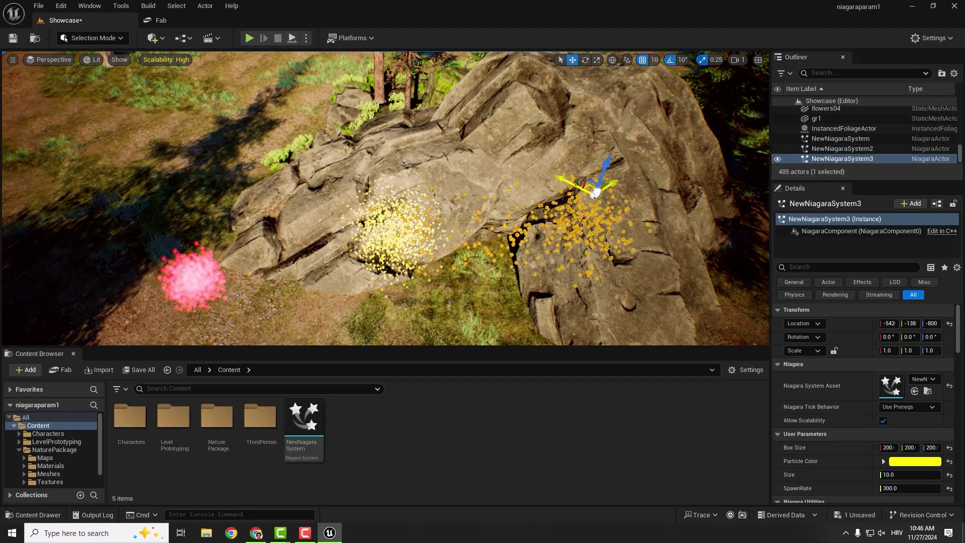
pyautogui.moveTo(545, 204); pyautogui.dragTo(542, 130, button='right')
# Step: Set the Particle Color user parameter of the newest Niagara copy to blue (hex sRGB 0074FFFF)
pyautogui.click(922, 460)
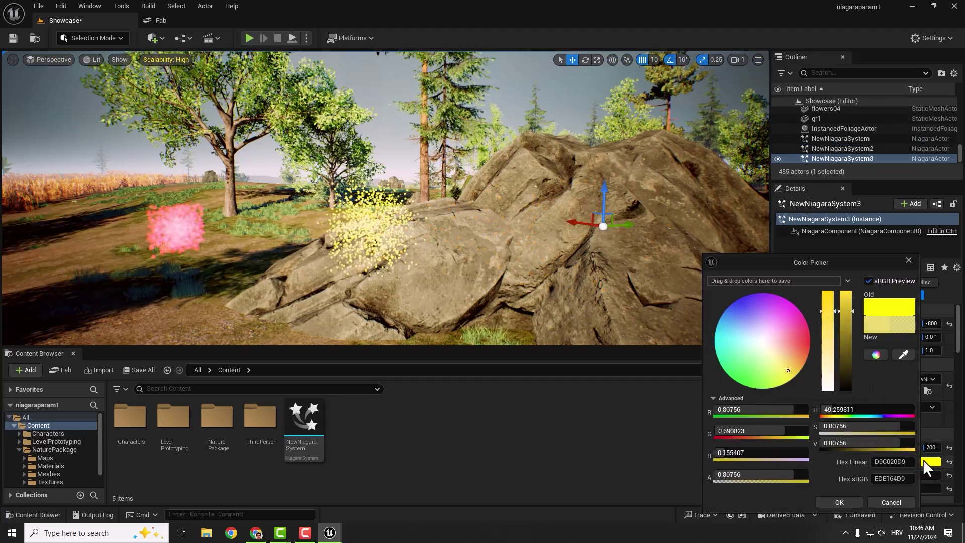
pyautogui.moveTo(741, 321); pyautogui.dragTo(726, 298)
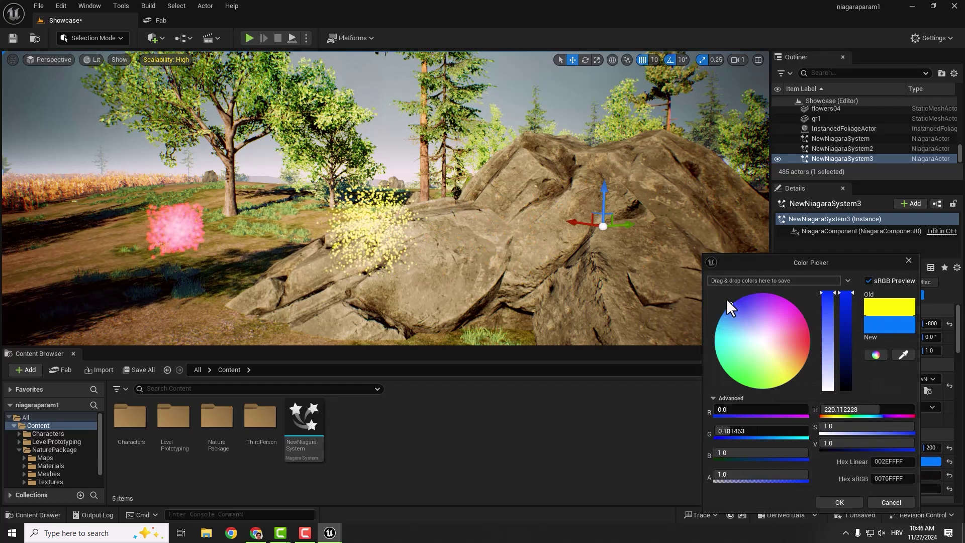
pyautogui.click(838, 502)
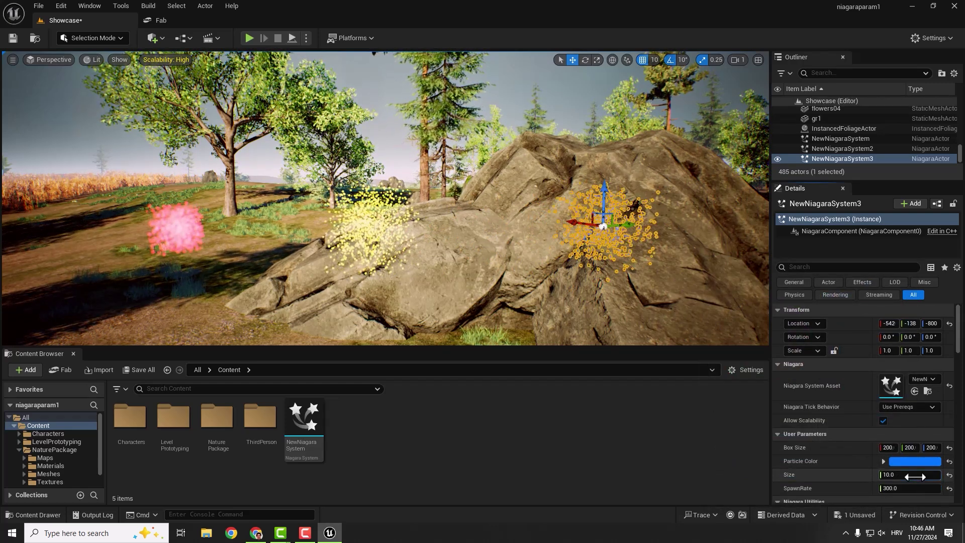
# Step: Set the blue Niagara system's Size user parameter to 50 and deselect it to view its particles in the level
pyautogui.click(915, 474)
pyautogui.write('50')
pyautogui.press('Return')
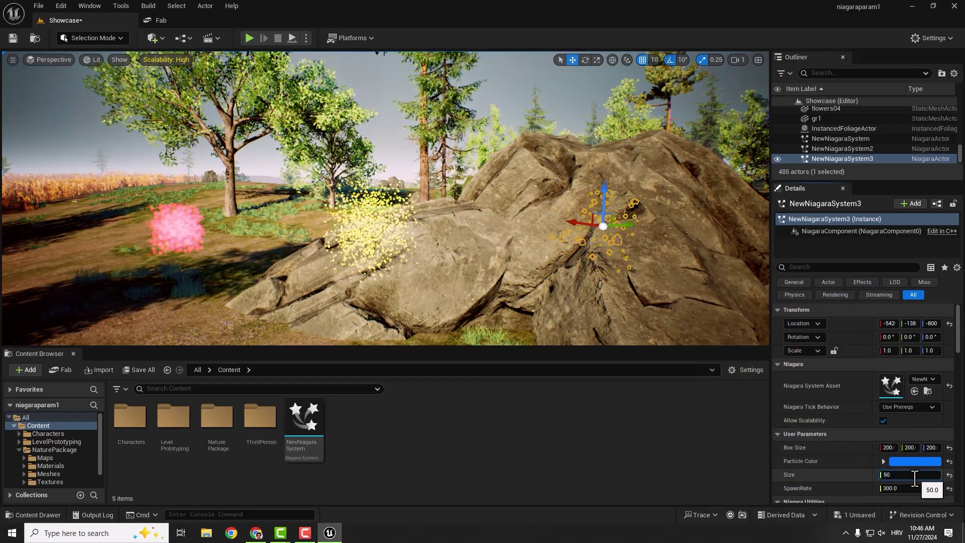
pyautogui.click(478, 128)
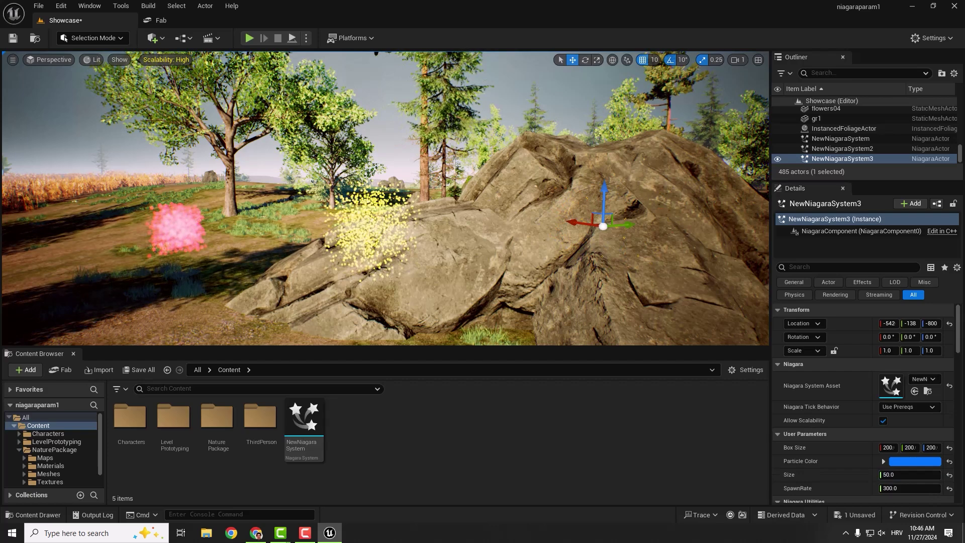
pyautogui.click(540, 125)
pyautogui.click(718, 269)
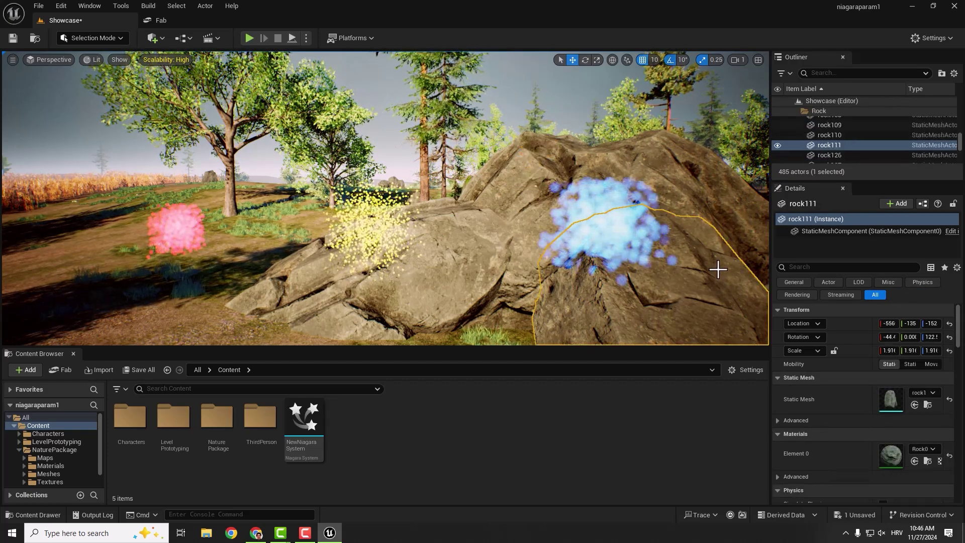